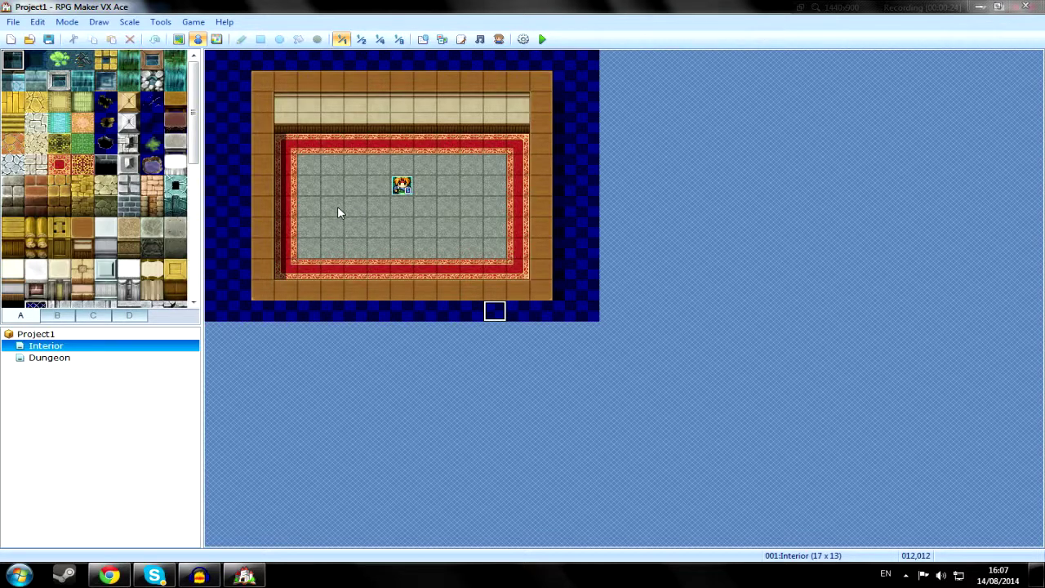
# Create an event at tile 005,007 of the Interior map using the small white paper graphic from !Other3.
pyautogui.doubleClick(335, 211)
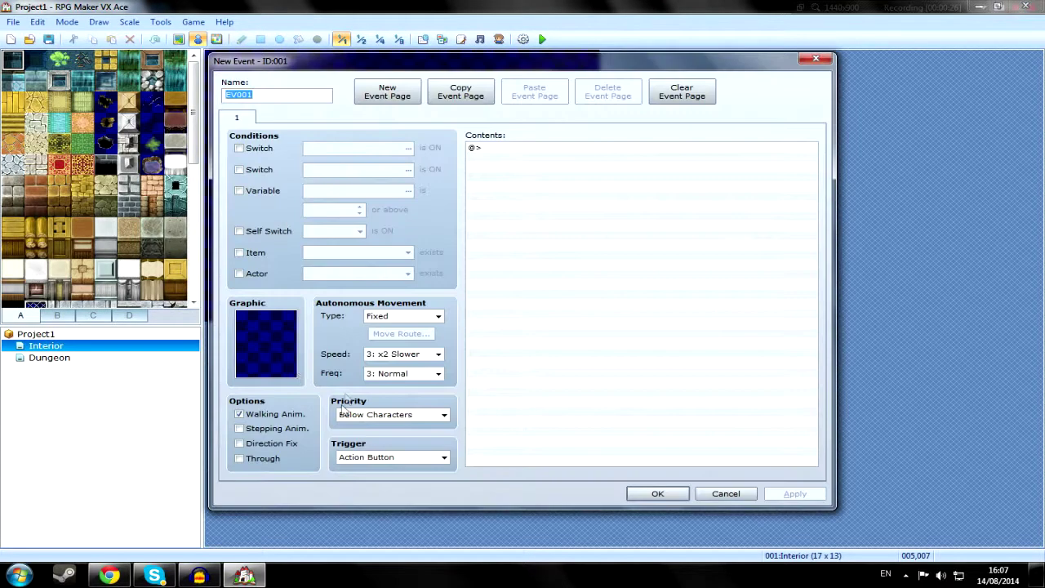
pyautogui.doubleClick(270, 341)
pyautogui.scroll(-3, 365, 249)
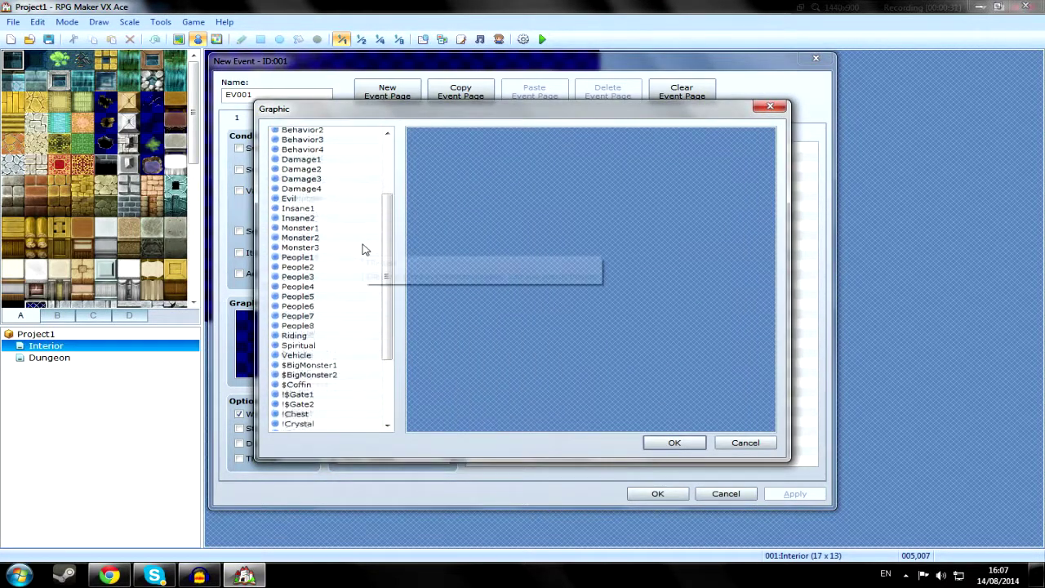
pyautogui.scroll(-3, 365, 249)
pyautogui.click(313, 368)
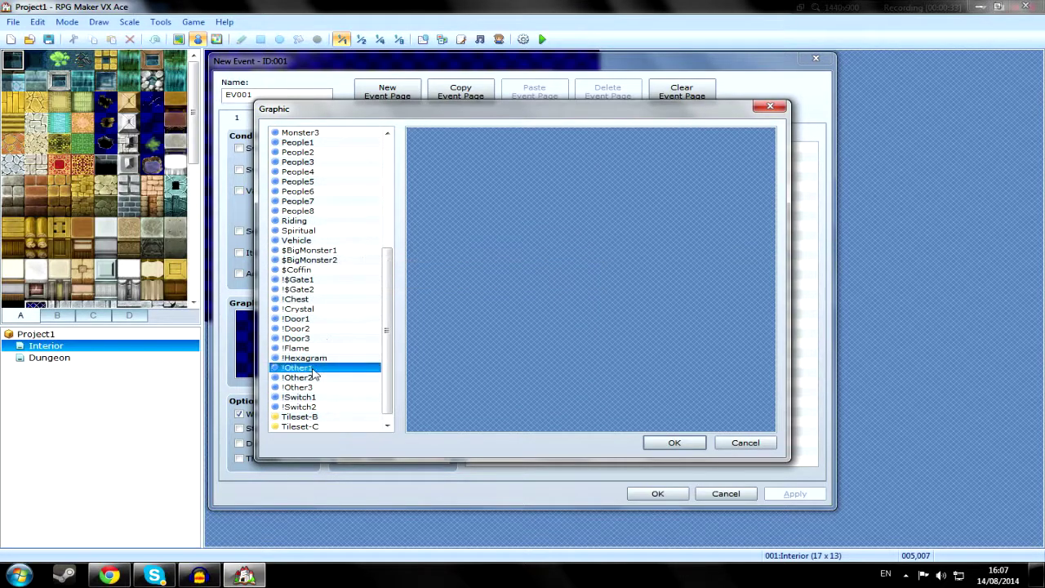
pyautogui.click(302, 377)
pyautogui.click(303, 388)
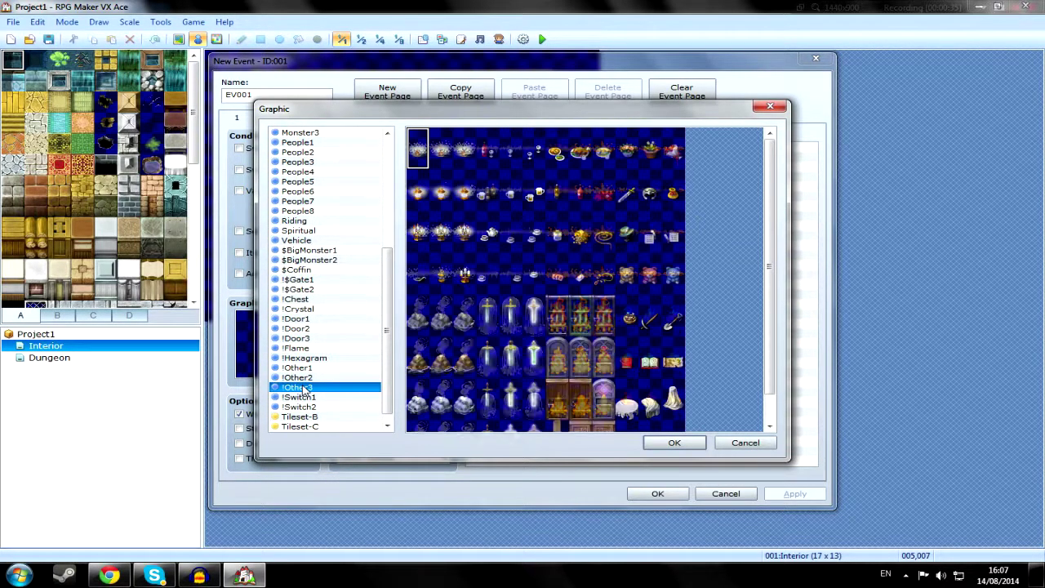
pyautogui.scroll(-1, 770, 227)
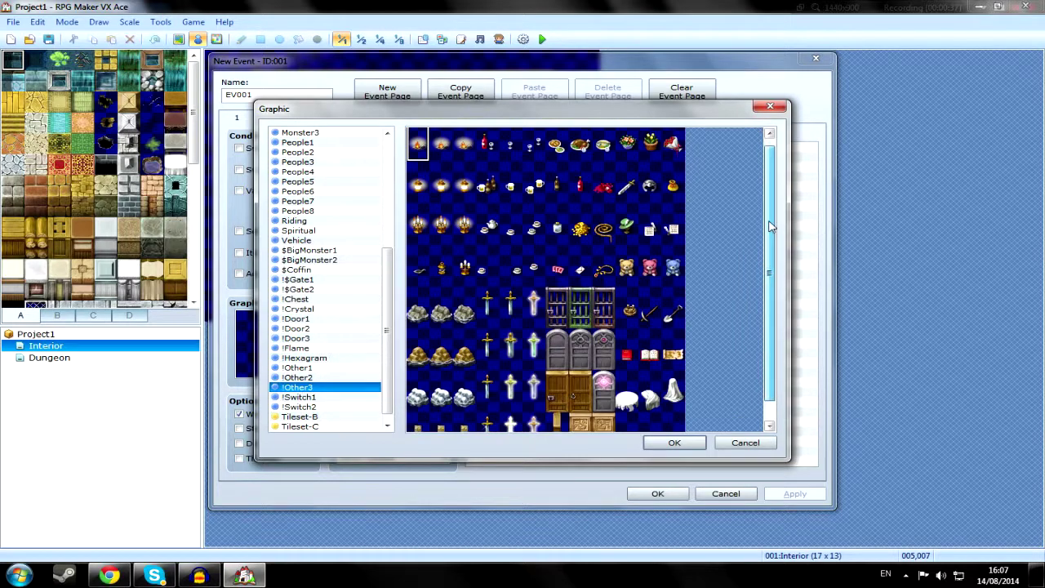
pyautogui.scroll(1, 770, 226)
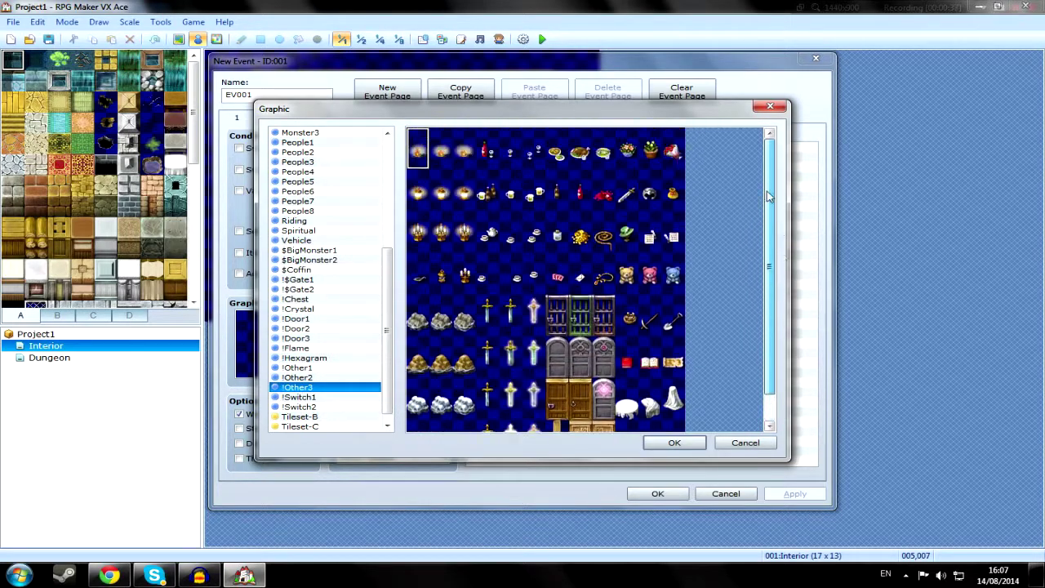
pyautogui.click(580, 281)
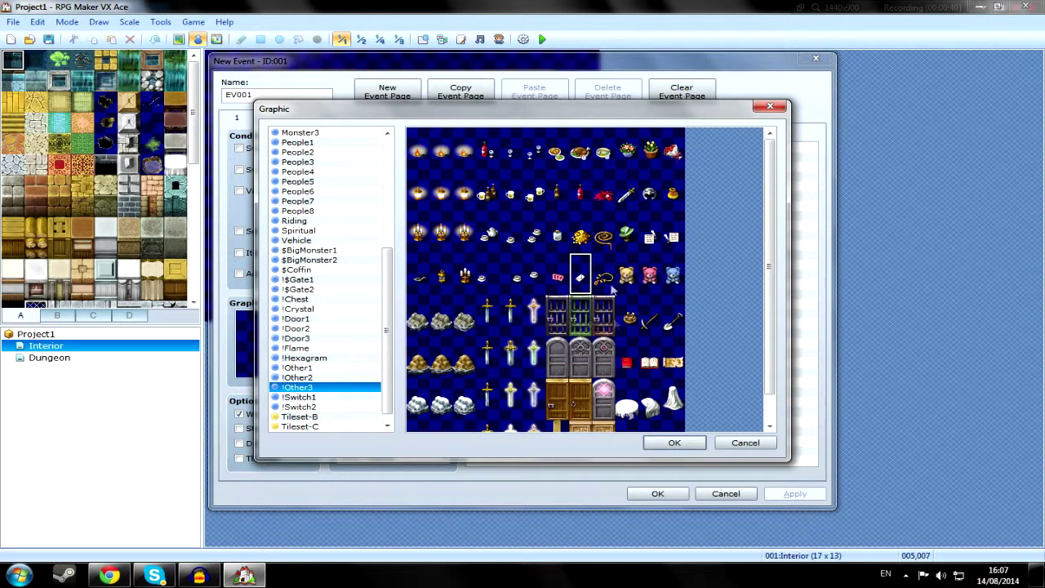
pyautogui.click(674, 443)
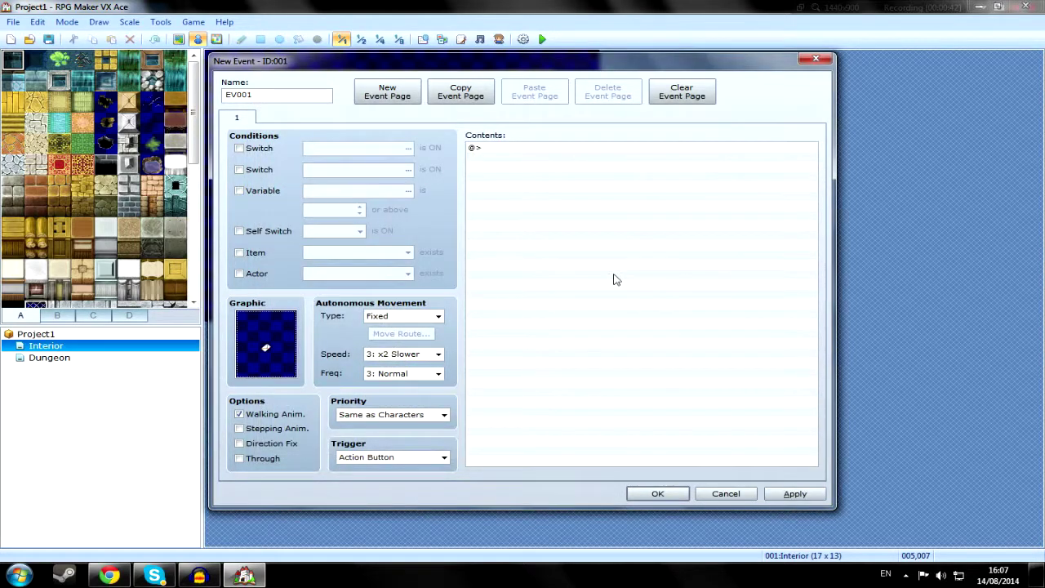
# Add a Show Text command reading "There is a note on the floor." with Dim Background.
pyautogui.doubleClick(602, 264)
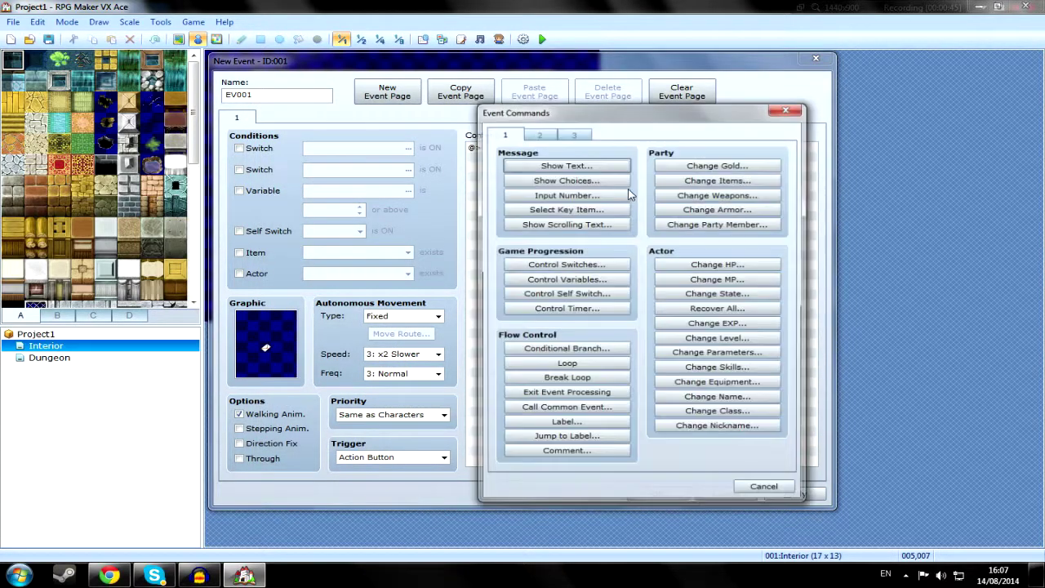
pyautogui.click(566, 164)
pyautogui.click(584, 330)
pyautogui.click(576, 349)
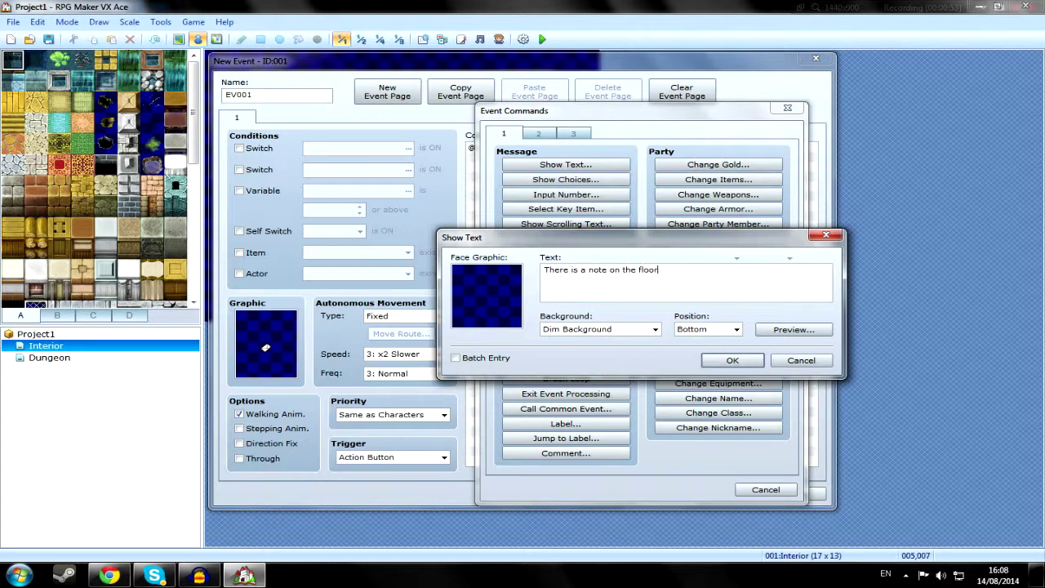
pyautogui.click(729, 360)
# Add a second Show Text command reading "I obtained a note!" with Dim Background and save the event.
pyautogui.doubleClick(527, 194)
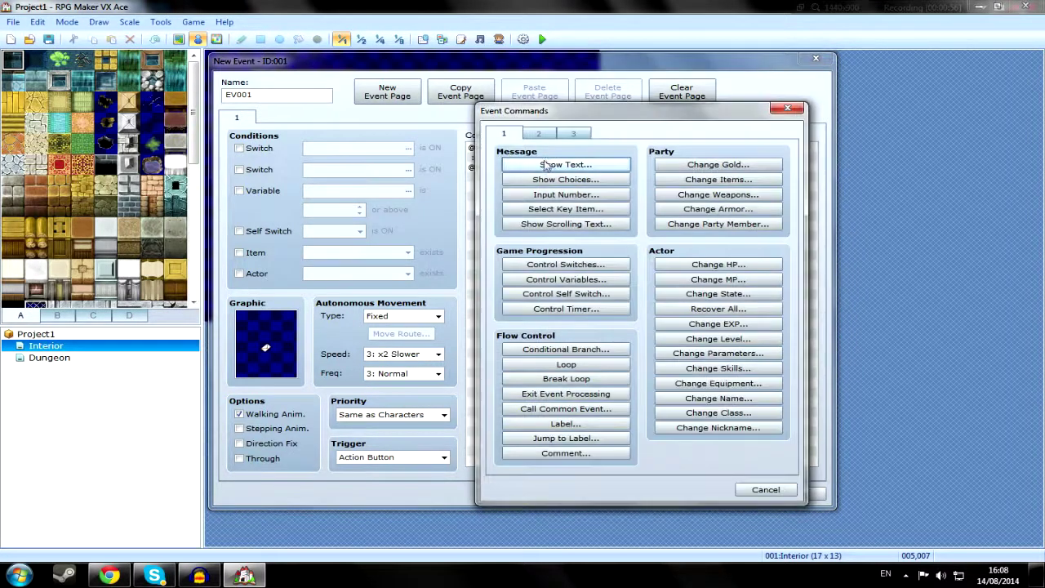
pyautogui.click(565, 164)
pyautogui.click(600, 329)
pyautogui.click(576, 353)
pyautogui.moveTo(571, 237); pyautogui.dragTo(565, 249)
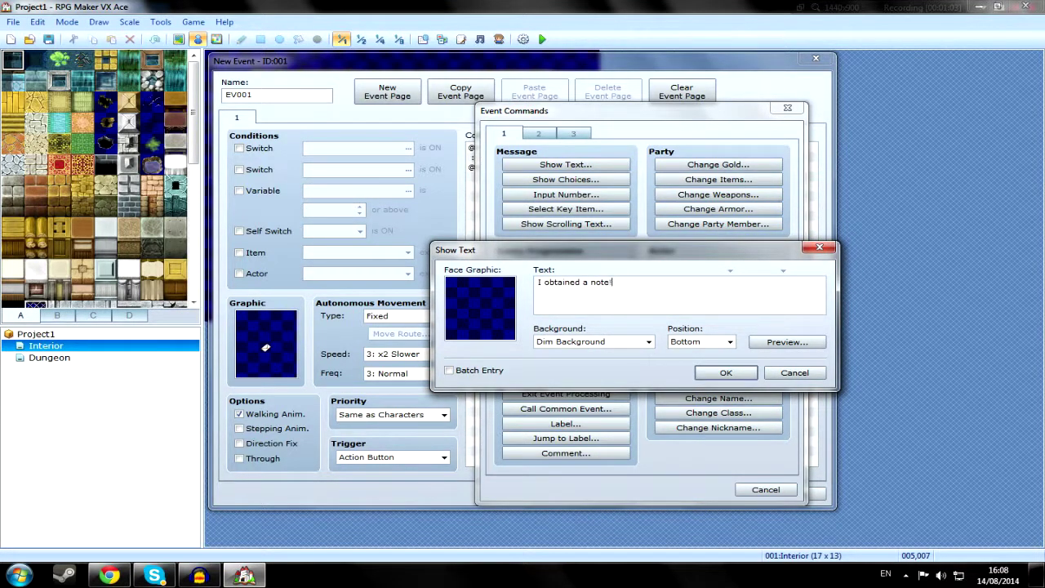
pyautogui.click(725, 372)
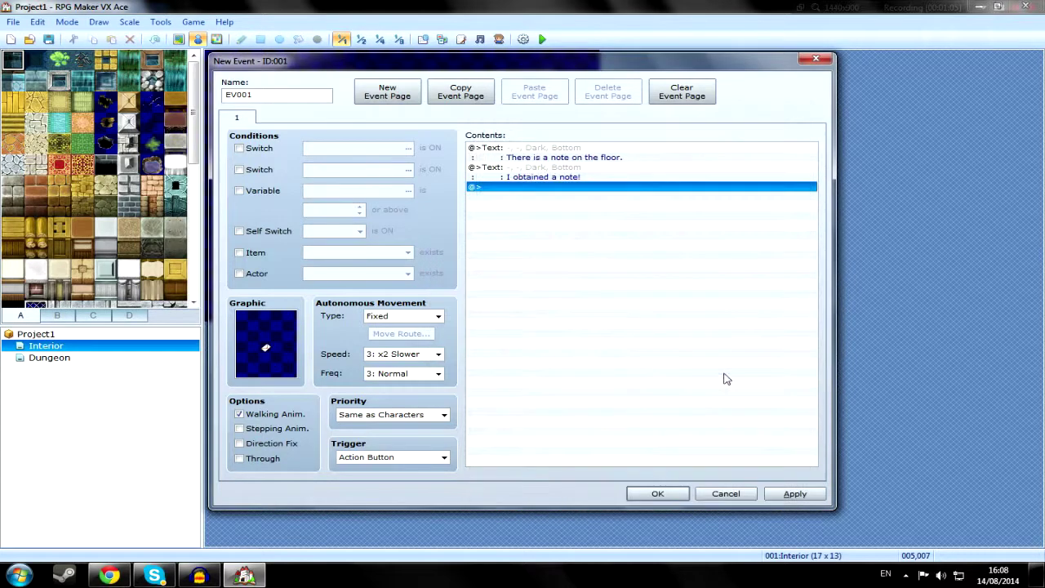
pyautogui.click(657, 493)
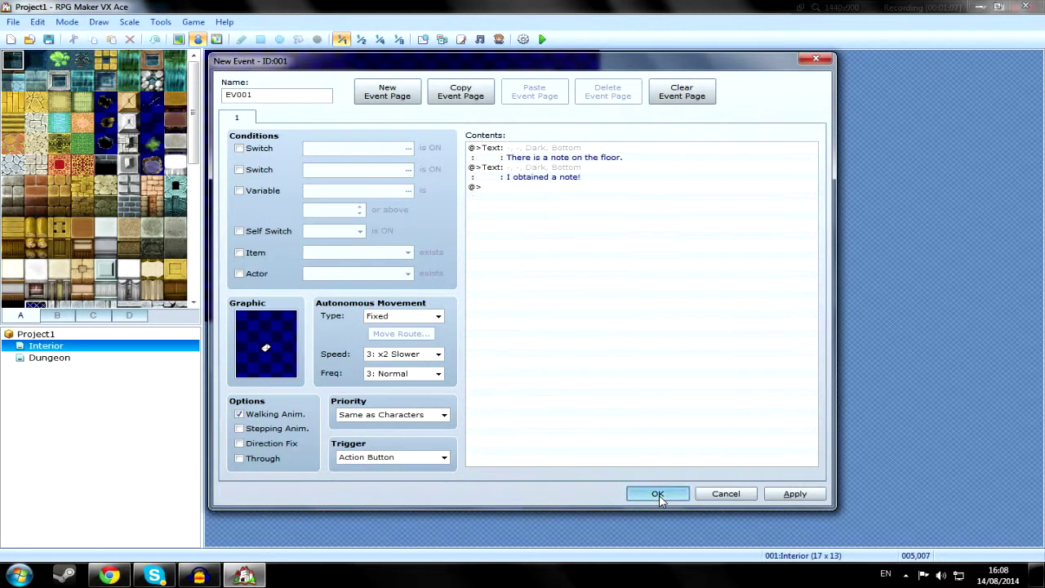
# Define database item 017 as Note with a white paper icon and the description "There is a number on it. It says 9421...".
pyautogui.click(422, 38)
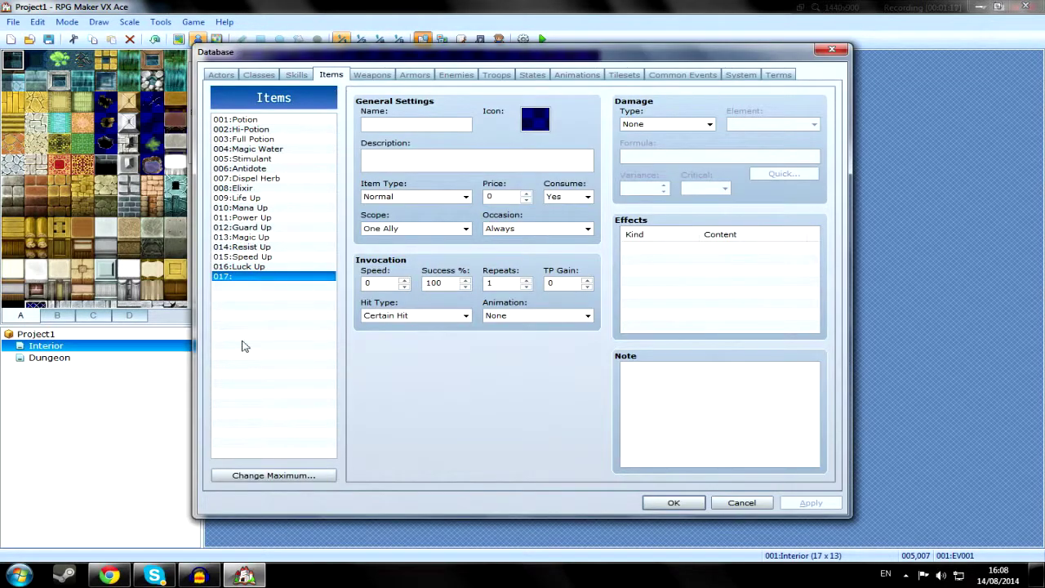
pyautogui.click(427, 129)
pyautogui.write('Note')
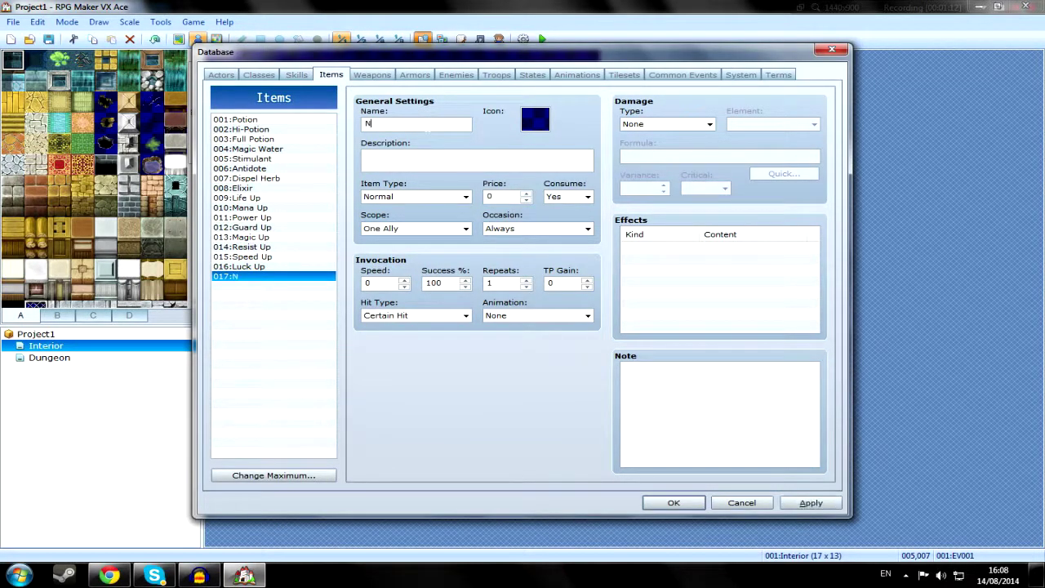
pyautogui.doubleClick(538, 129)
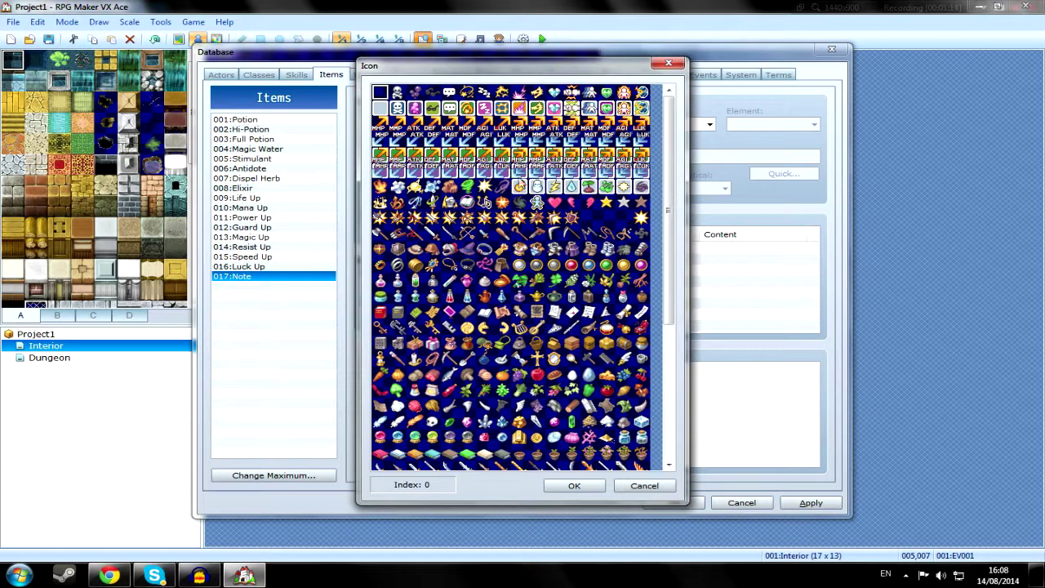
pyautogui.click(589, 312)
pyautogui.click(571, 486)
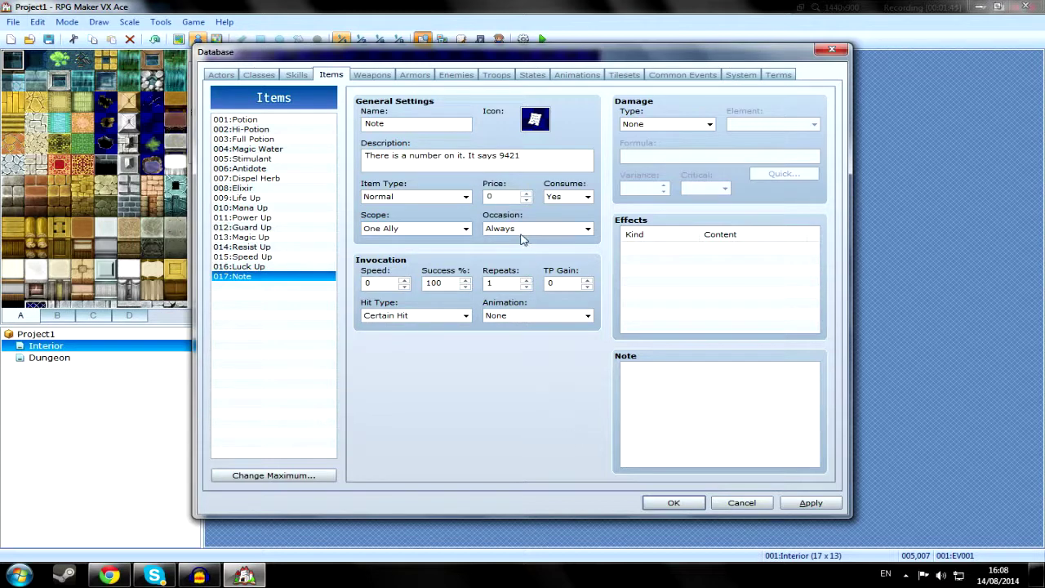
pyautogui.write('...')
# Set the Note item's occasion to Only from the Menu, Consume to No and scope to None, keeping the Normal type, and save the database.
pyautogui.click(502, 227)
pyautogui.click(524, 263)
pyautogui.click(565, 197)
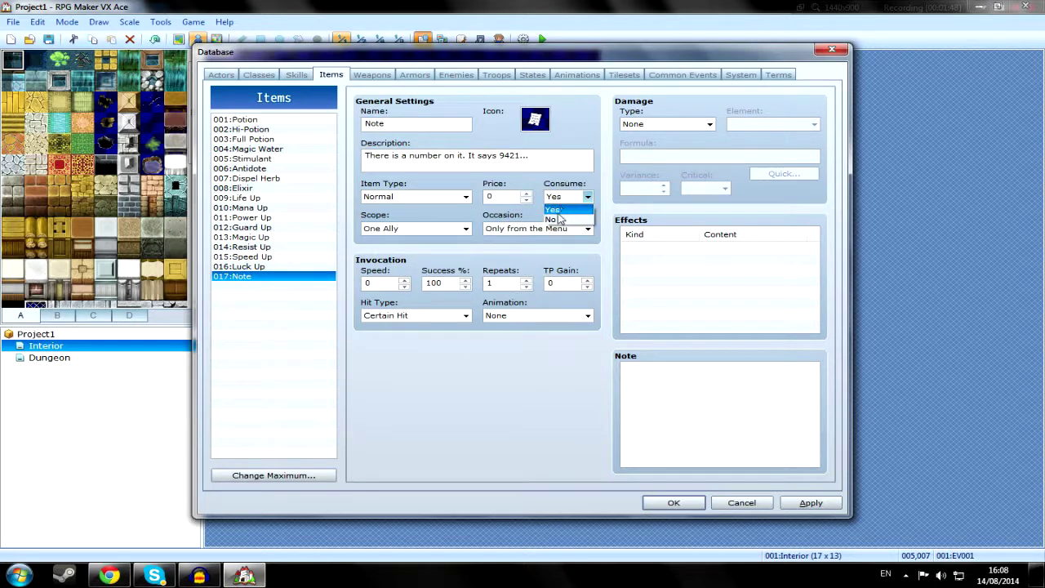
pyautogui.click(552, 214)
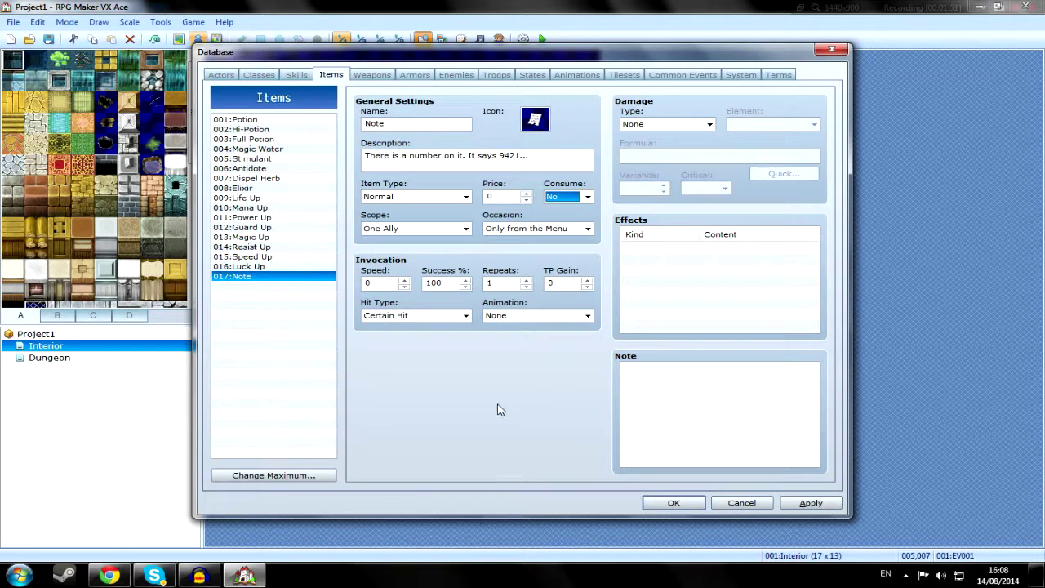
pyautogui.click(389, 197)
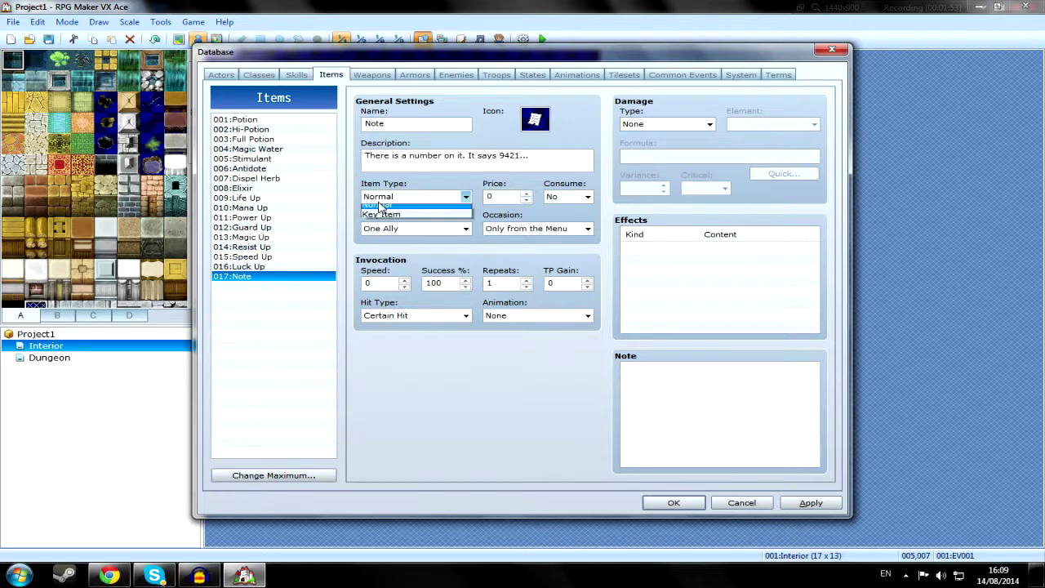
pyautogui.click(380, 210)
pyautogui.click(398, 229)
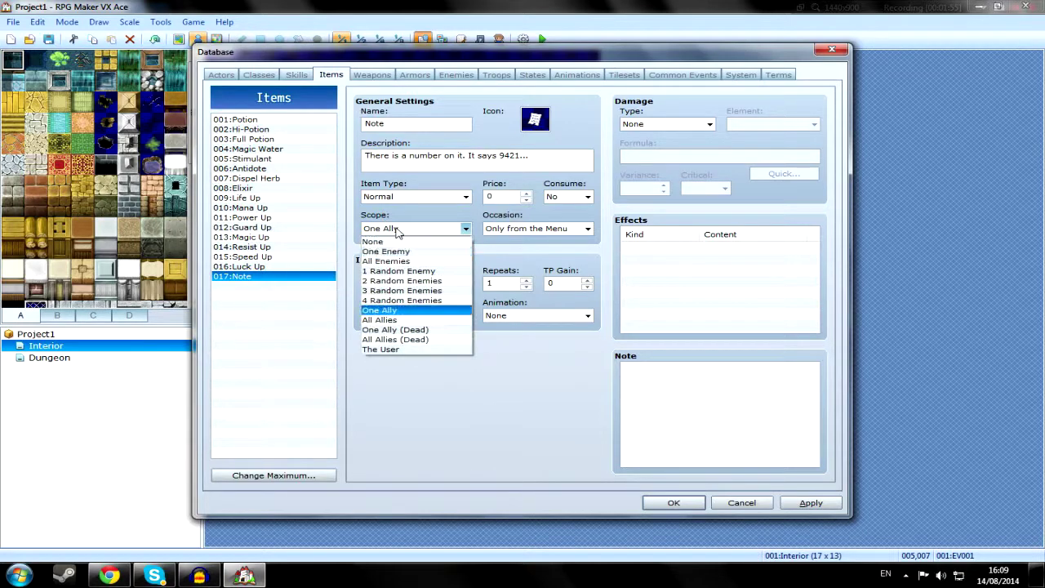
pyautogui.click(371, 242)
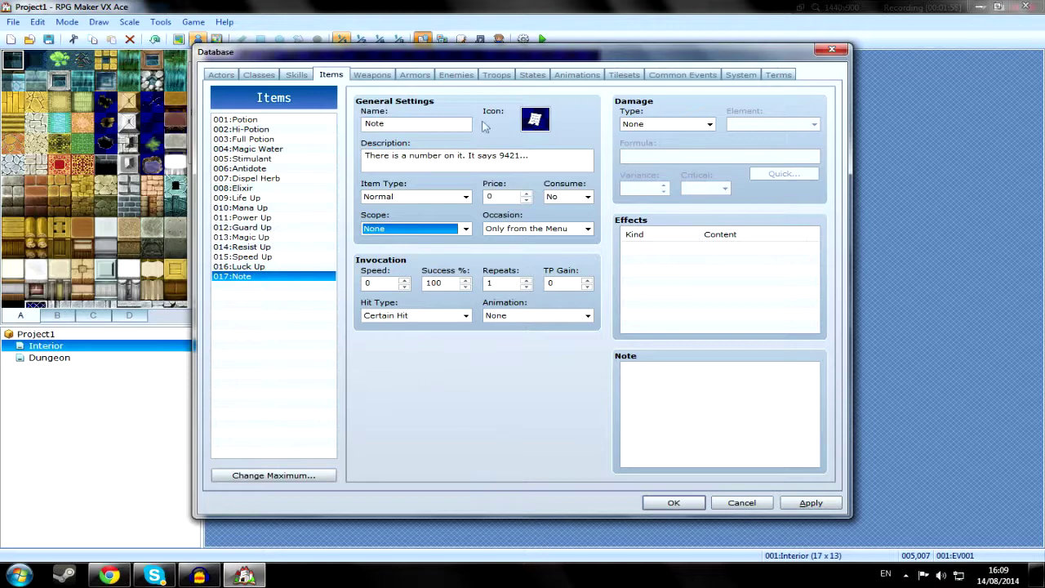
pyautogui.click(673, 502)
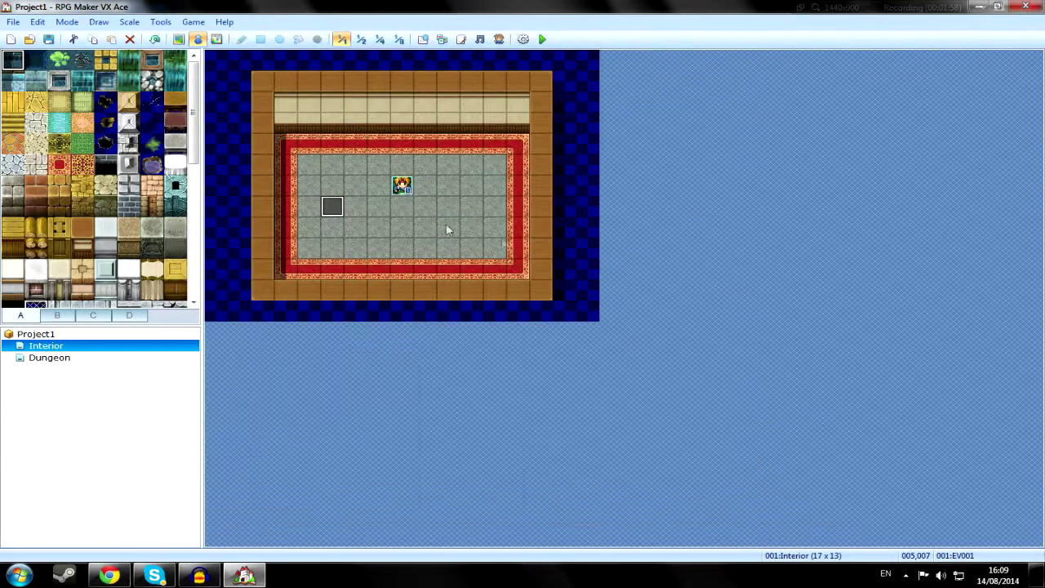
# Add a Change Items command to the note event on the floor that gives the player one Note.
pyautogui.doubleClick(332, 207)
pyautogui.doubleClick(550, 204)
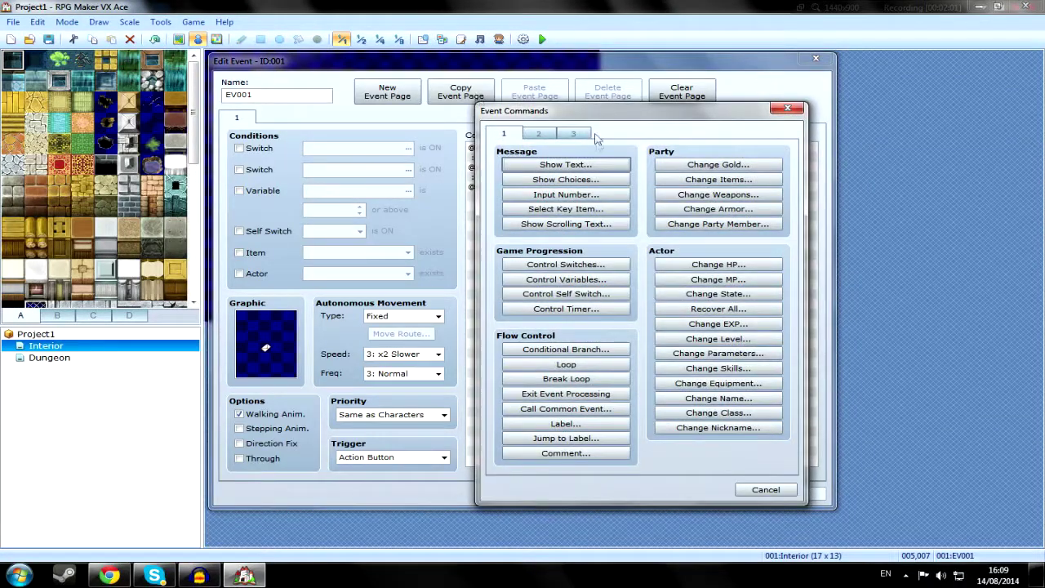
pyautogui.click(717, 179)
pyautogui.click(621, 253)
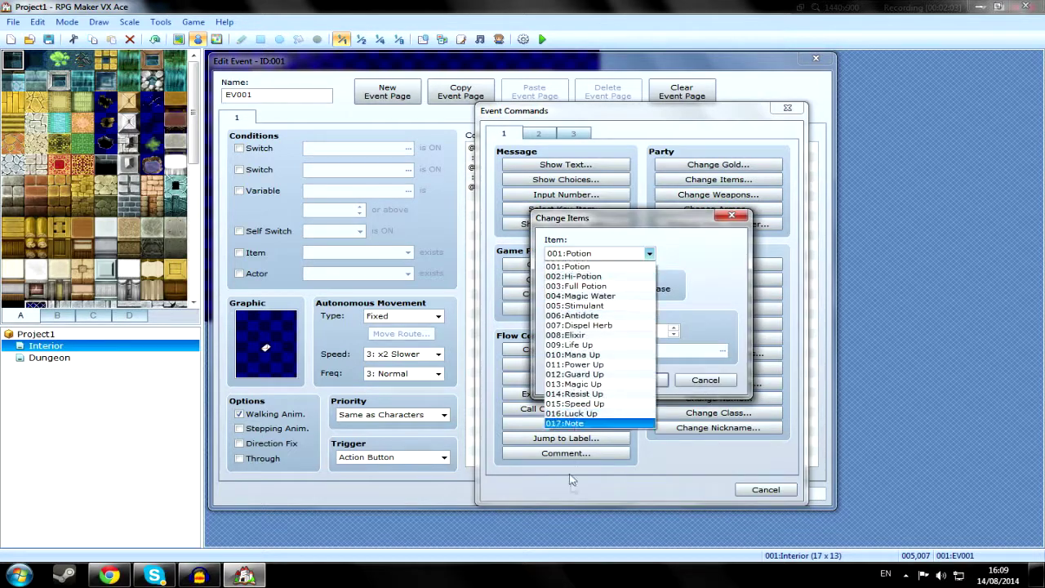
pyautogui.click(573, 423)
pyautogui.click(636, 380)
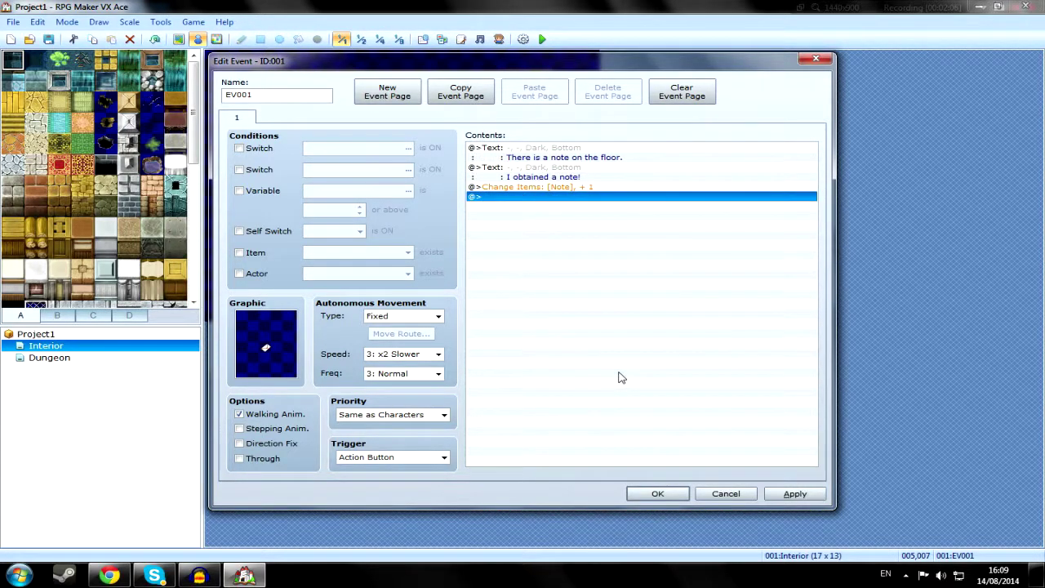
# Add a Control Self Switch command that turns self switch A ON after the item change.
pyautogui.doubleClick(569, 260)
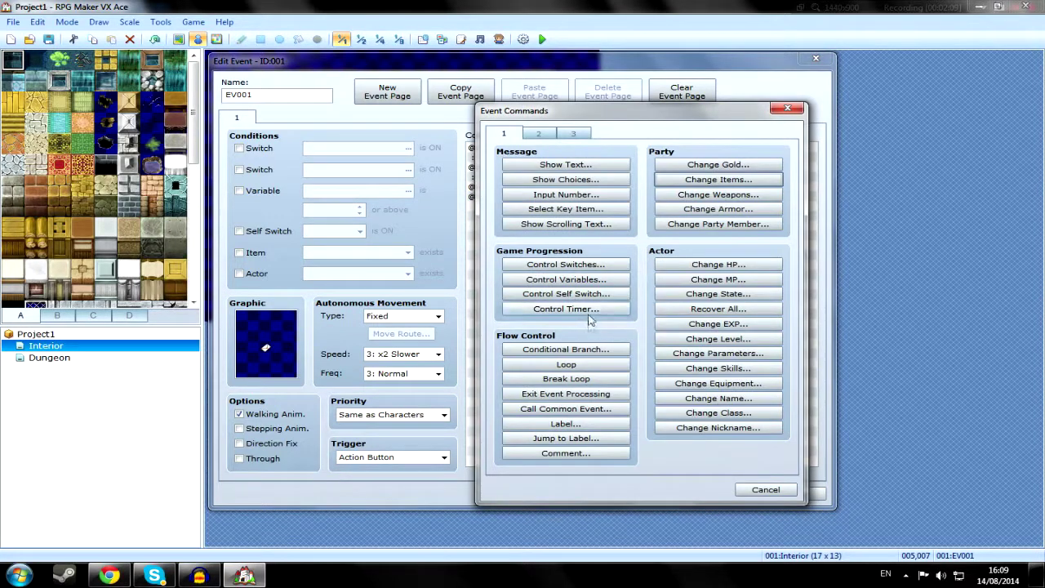
pyautogui.click(565, 294)
pyautogui.click(705, 286)
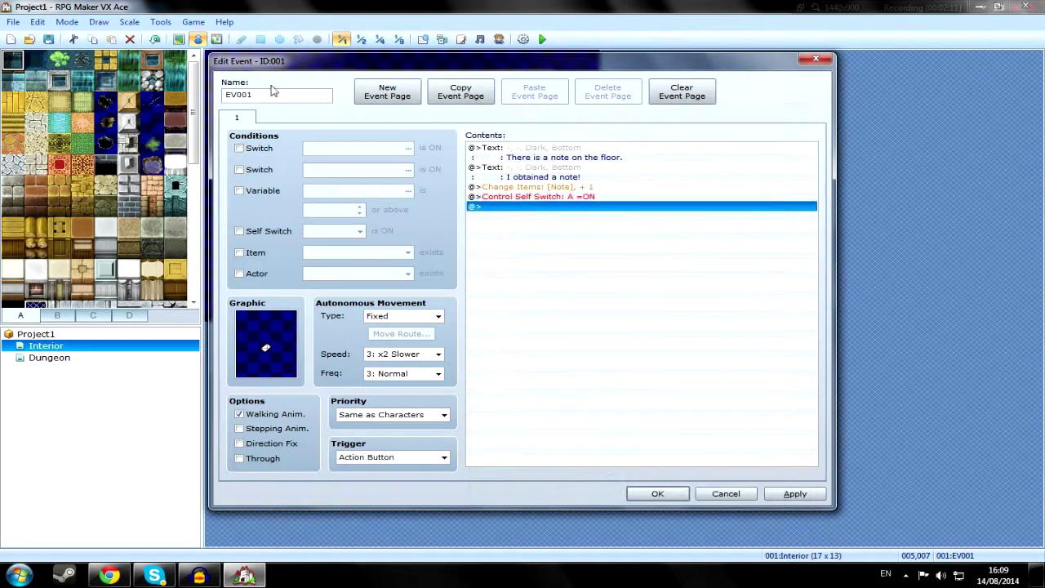
# Add a blank second event page conditioned on self switch A being ON, and save the event.
pyautogui.click(387, 91)
pyautogui.click(266, 234)
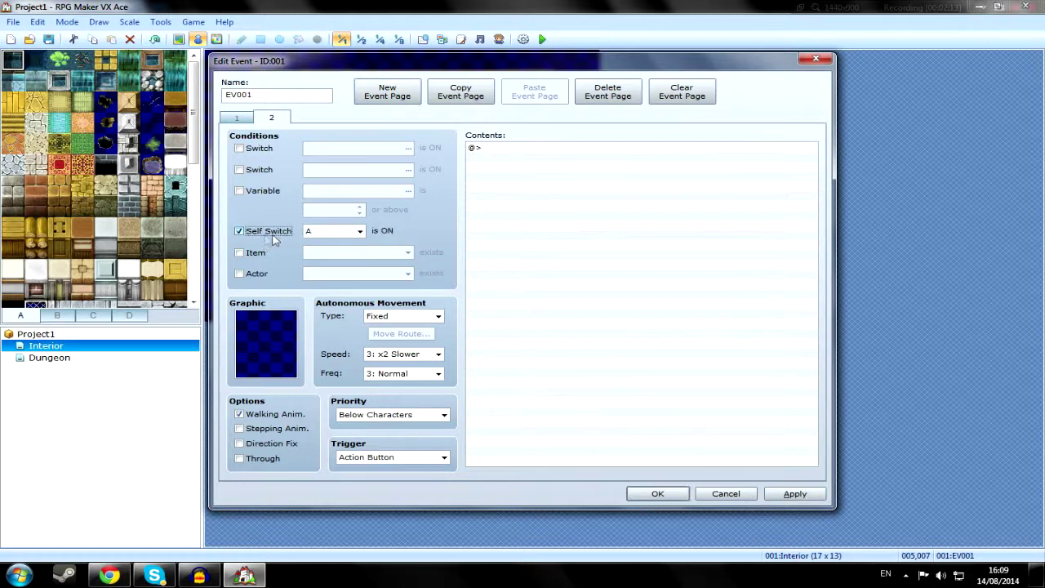
pyautogui.click(237, 118)
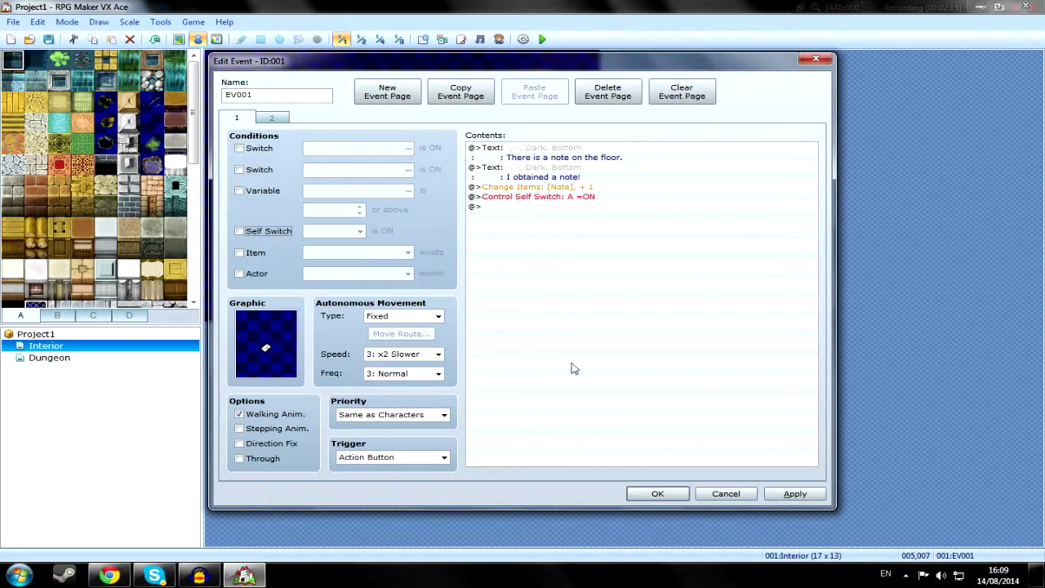
pyautogui.click(657, 493)
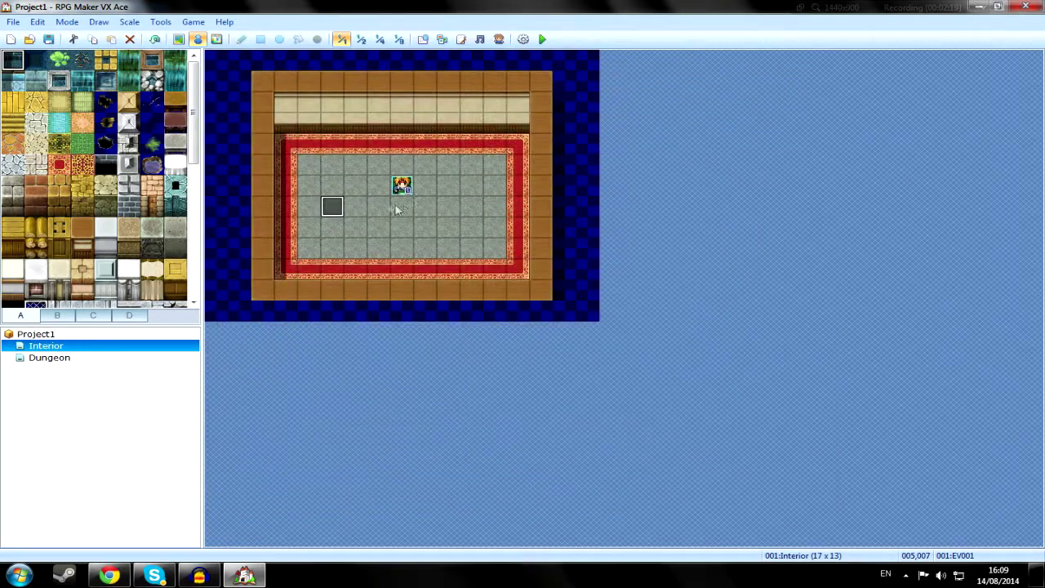
# Start a quick door event on the back wall straight above the player's starting position and give it the wooden door graphic.
pyautogui.rightClick(408, 123)
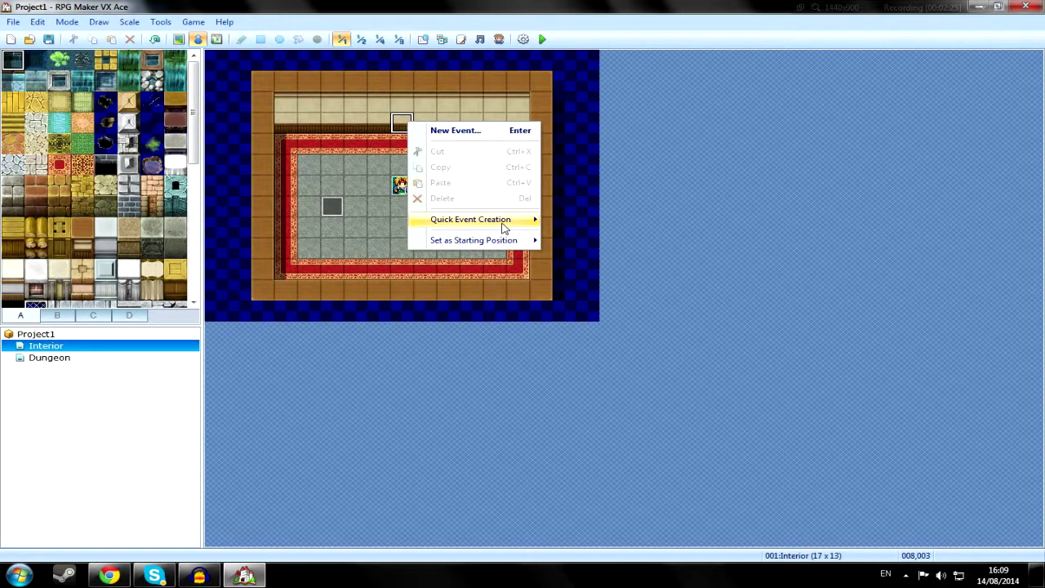
pyautogui.moveTo(504, 225)
pyautogui.click(563, 236)
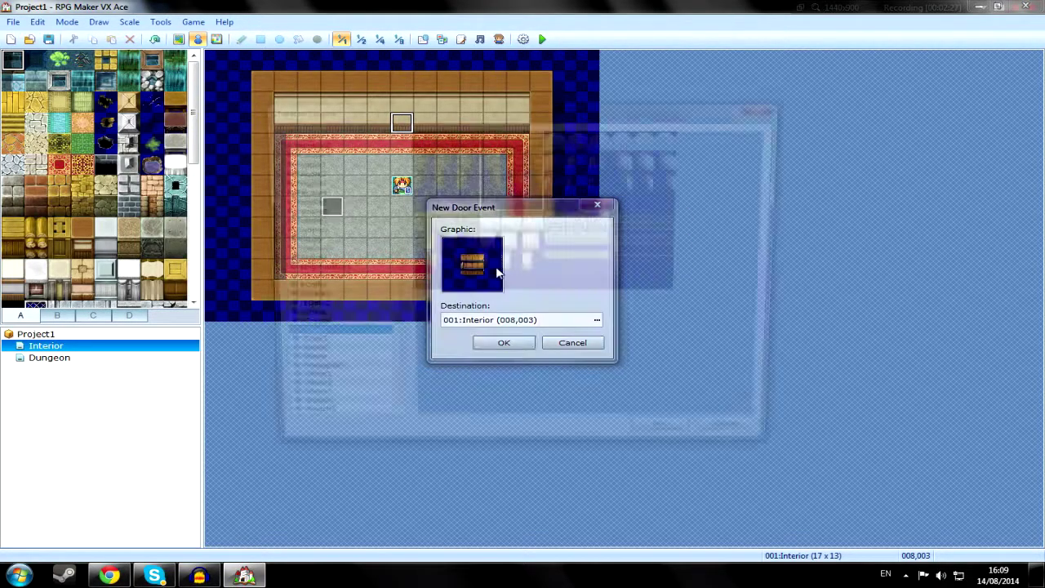
pyautogui.click(441, 253)
pyautogui.click(668, 441)
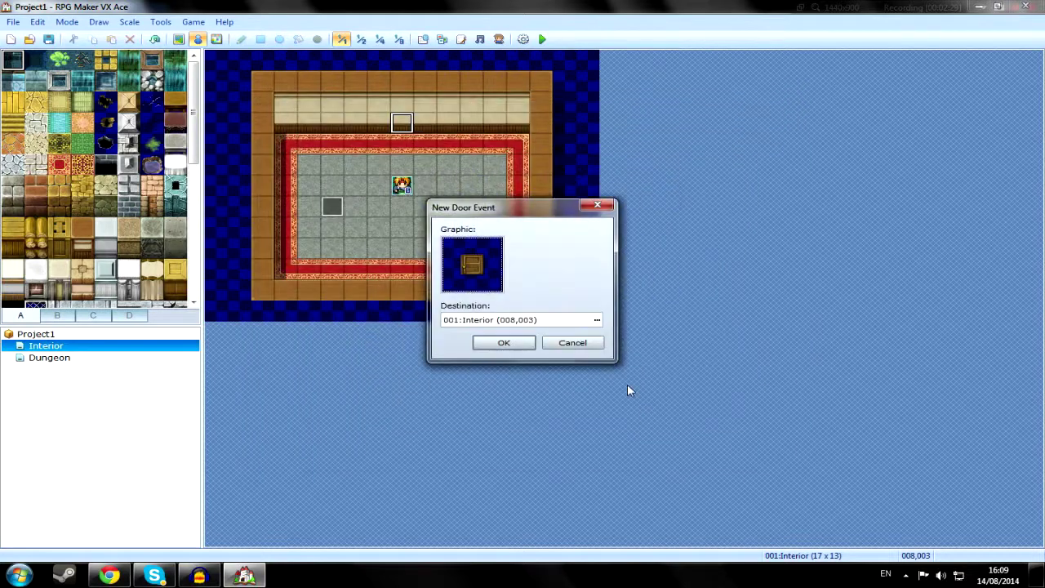
# Set the door's destination to the bottom entrance of the Dungeon map at (007,011) and create the door event.
pyautogui.doubleClick(513, 320)
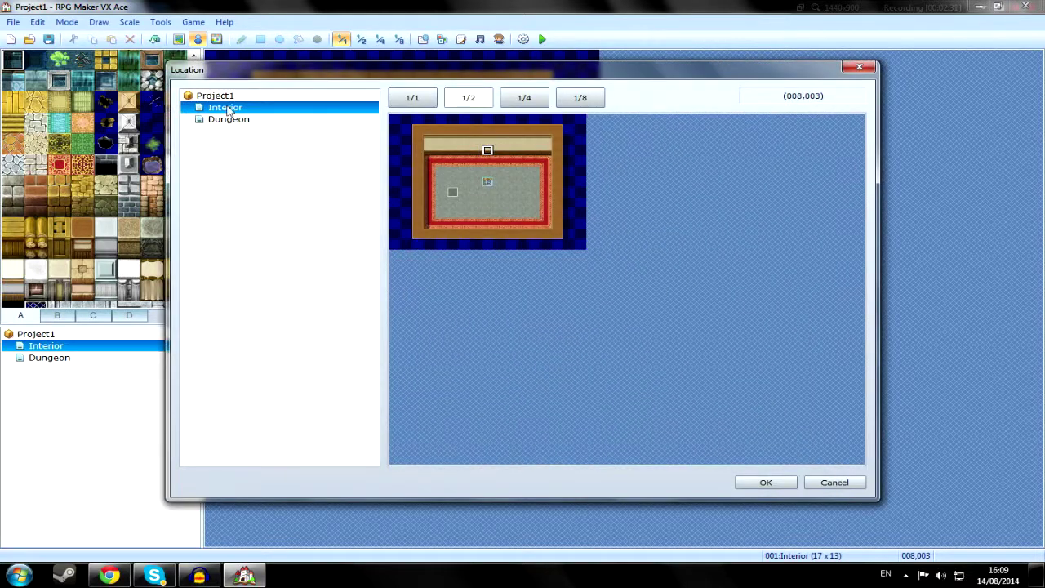
pyautogui.click(229, 119)
pyautogui.click(476, 235)
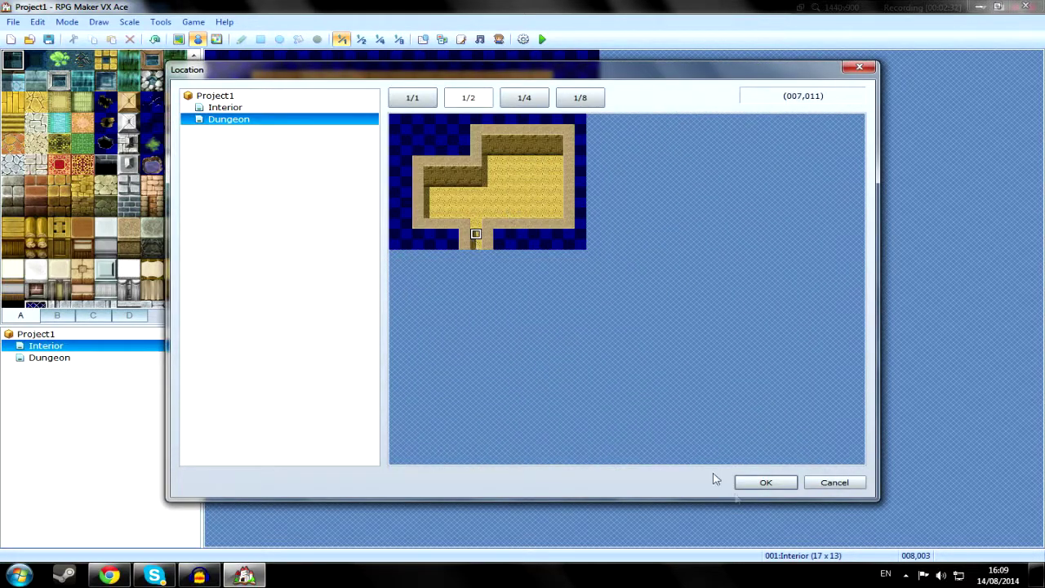
pyautogui.click(765, 482)
pyautogui.click(504, 346)
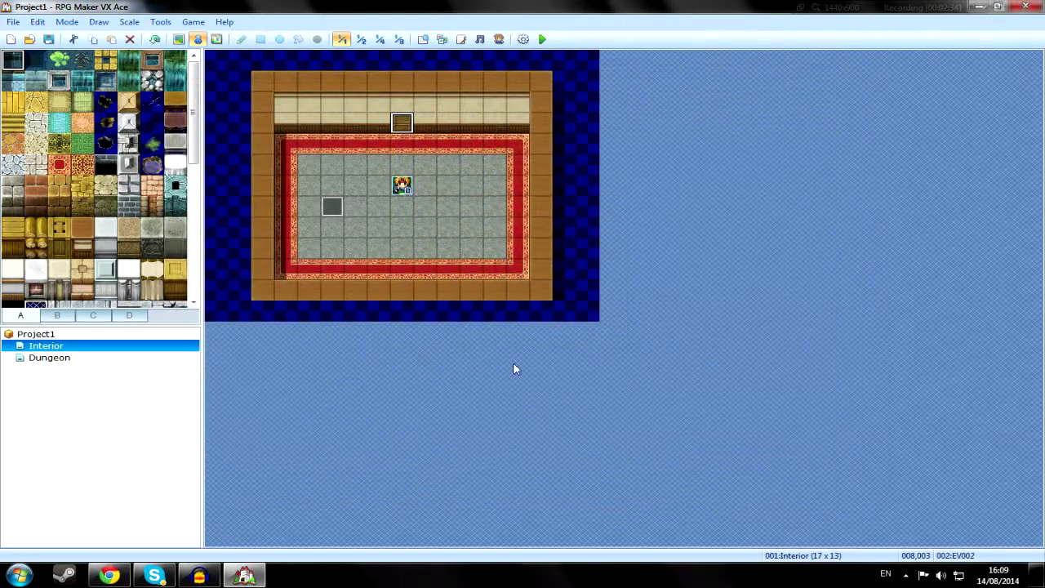
# Duplicate the door event's only page as a second event page.
pyautogui.click(520, 247)
pyautogui.click(400, 122)
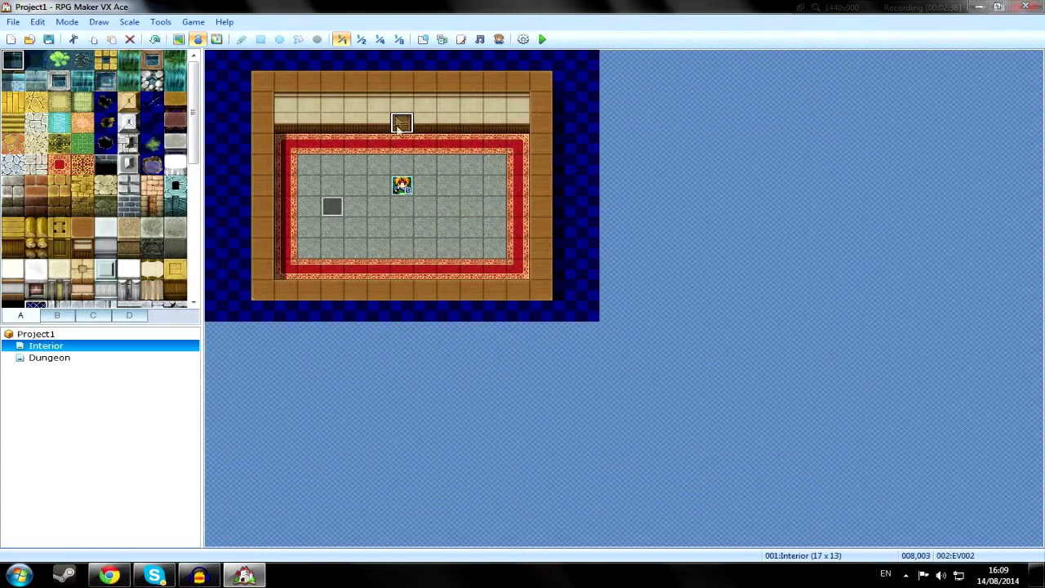
pyautogui.doubleClick(400, 123)
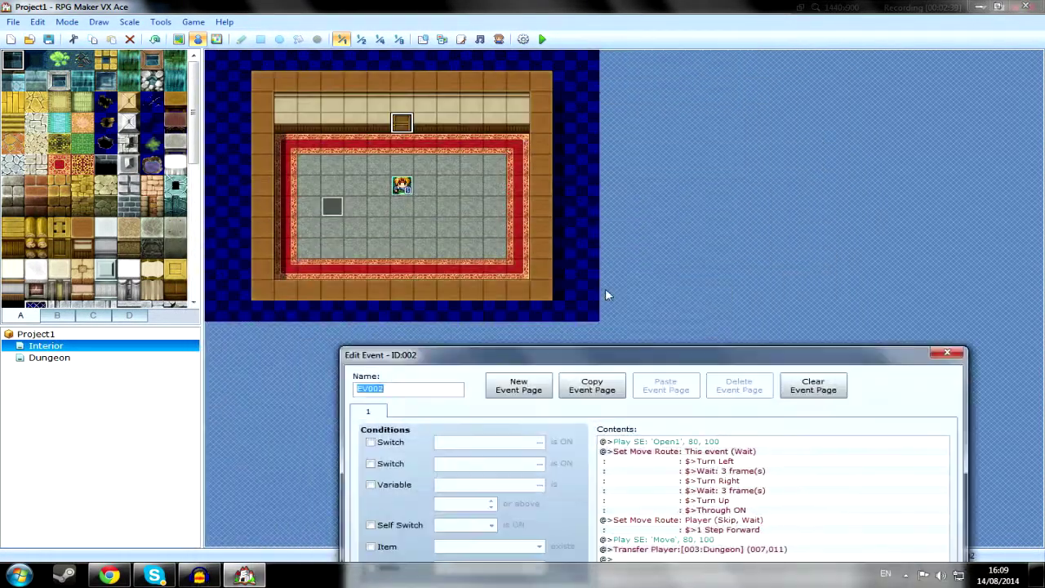
pyautogui.moveTo(535, 357); pyautogui.dragTo(449, 41)
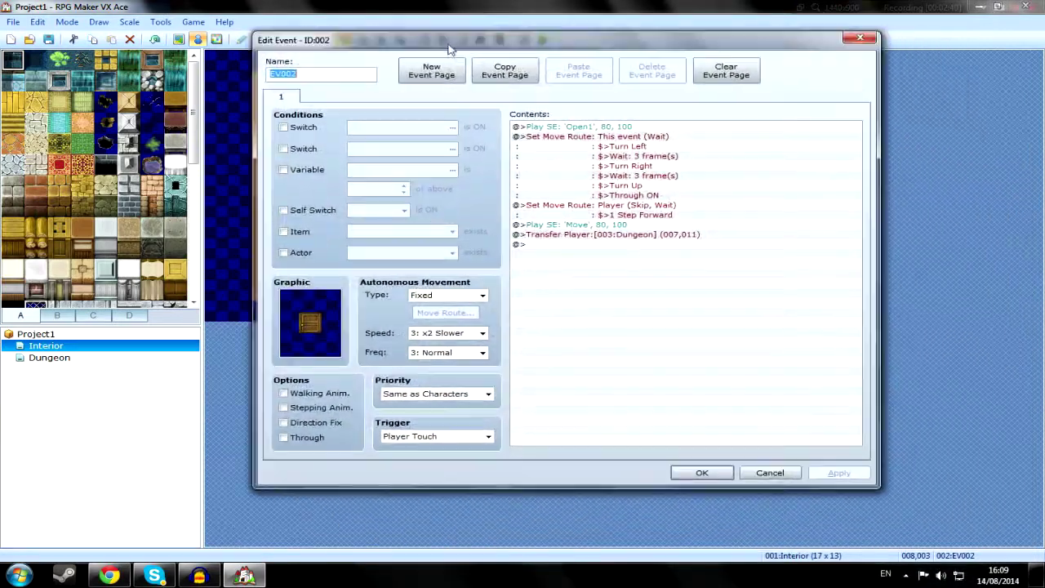
pyautogui.click(501, 78)
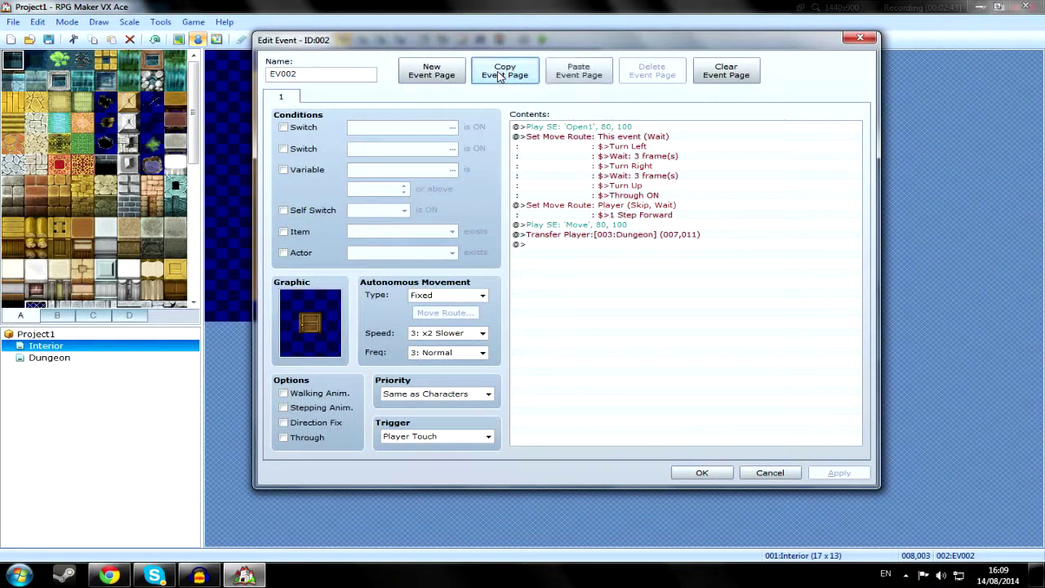
pyautogui.click(579, 81)
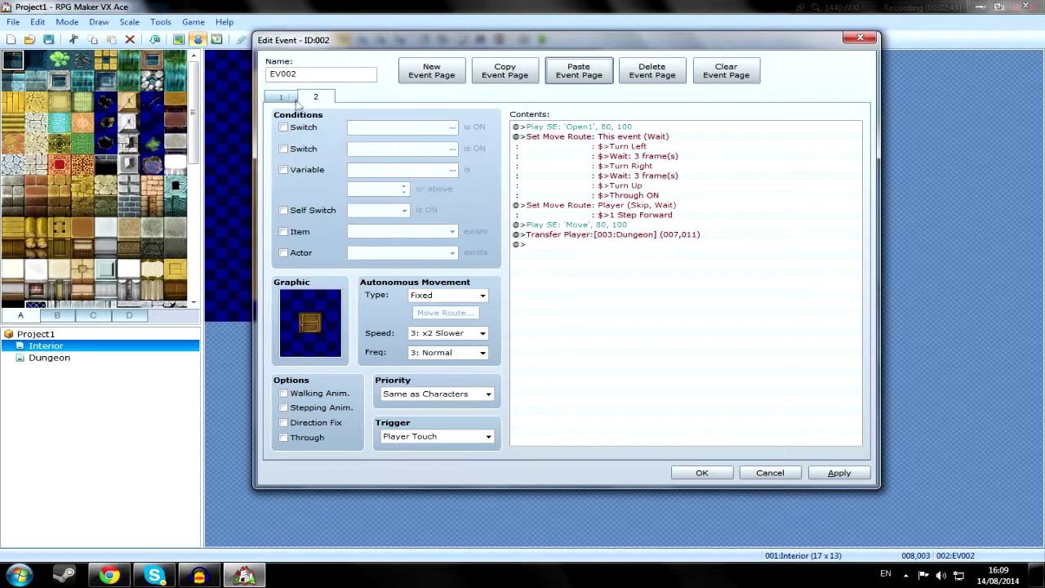
# Delete all commands from the door event's first page.
pyautogui.click(283, 97)
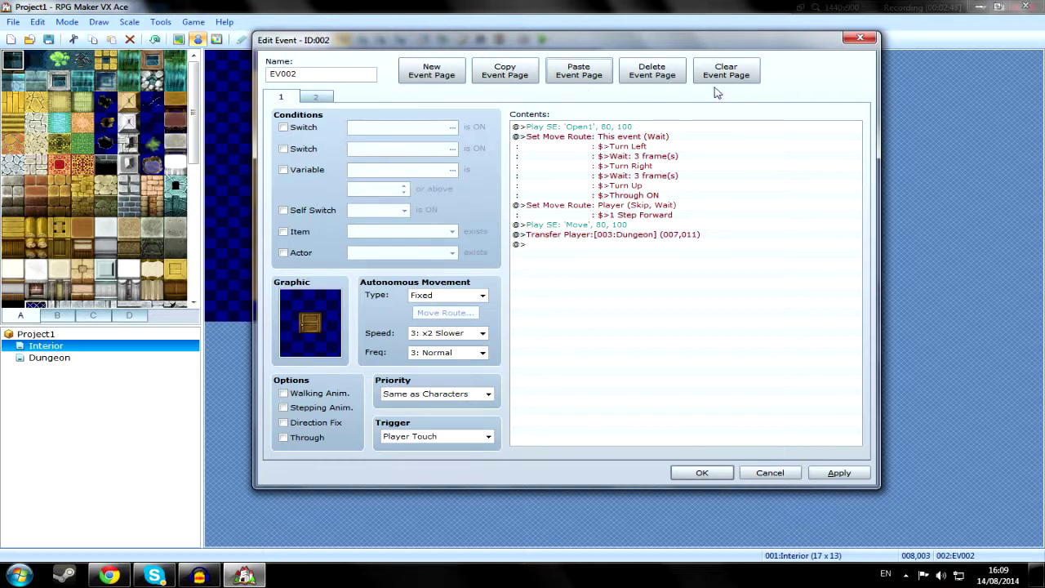
pyautogui.click(576, 129)
pyautogui.keyDown('shift'); pyautogui.click(605, 237); pyautogui.keyUp('shift')
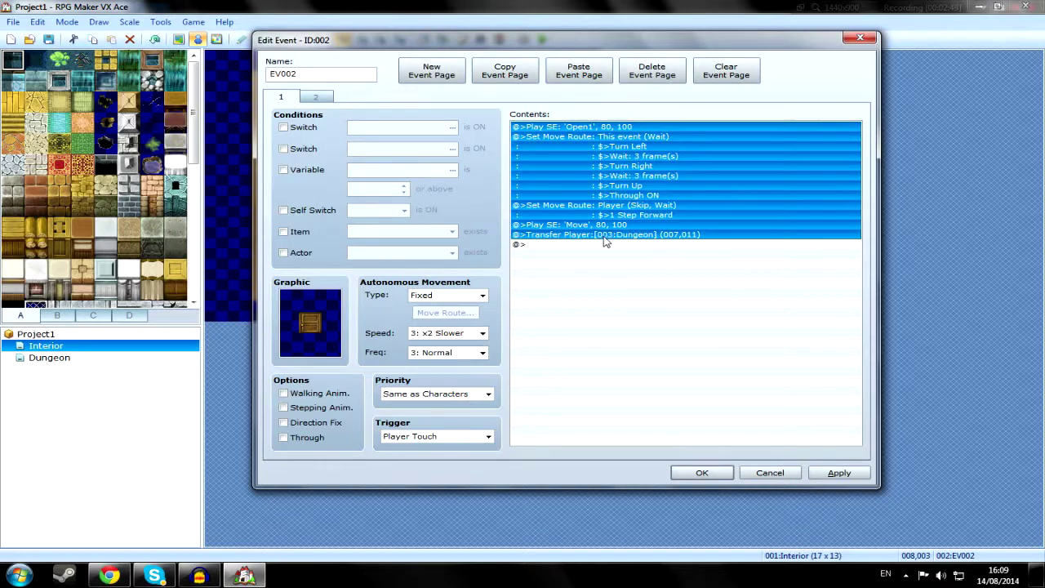
pyautogui.press('Delete')
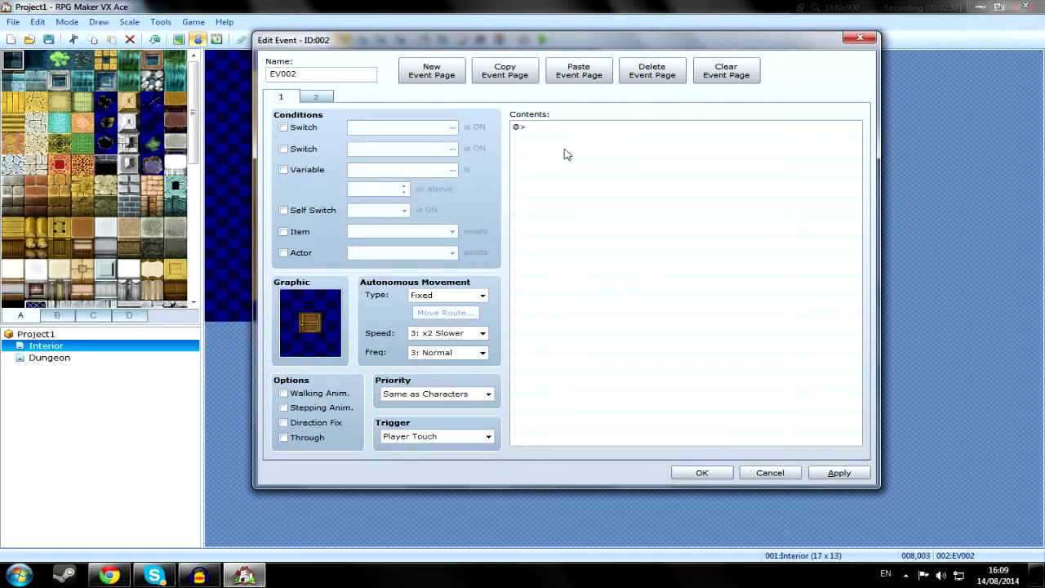
# Add a Show Text command reading "The door is locked..." with a dim background to the door event's first page.
pyautogui.doubleClick(564, 154)
pyautogui.click(610, 143)
pyautogui.click(637, 309)
pyautogui.click(628, 334)
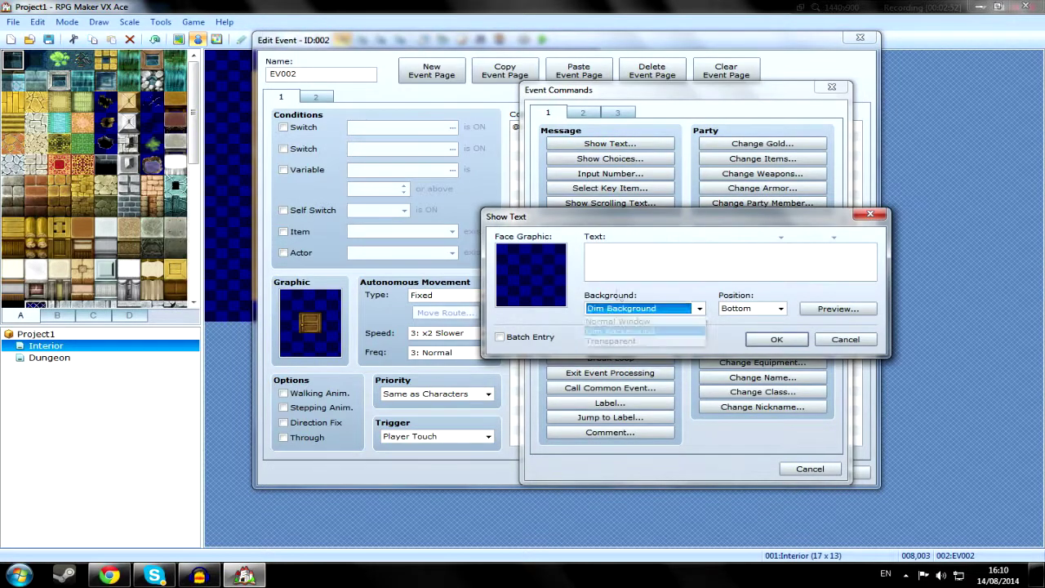
pyautogui.click(589, 249)
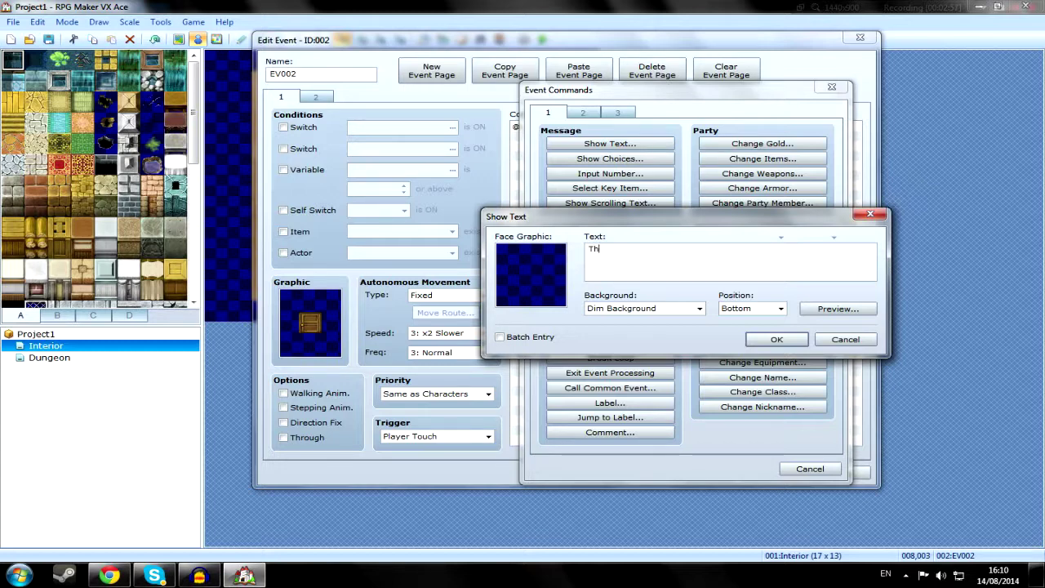
pyautogui.write('The door is locked...')
pyautogui.click(785, 342)
# Add a second Show Text command reading "It is locked with a padlock." with a dim background.
pyautogui.doubleClick(610, 148)
pyautogui.click(610, 144)
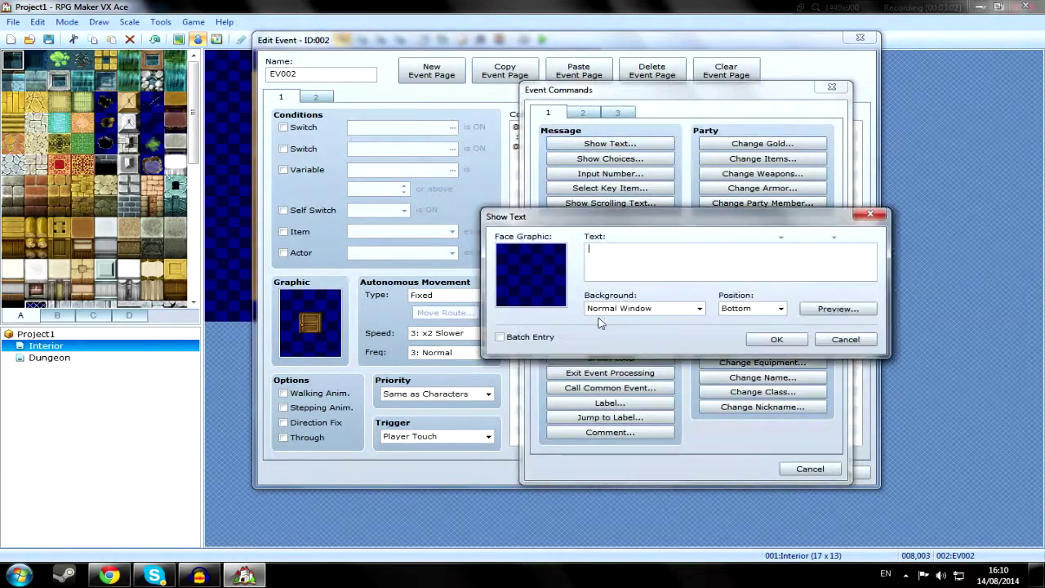
pyautogui.click(604, 309)
pyautogui.click(616, 329)
pyautogui.write('is locked with a padl')
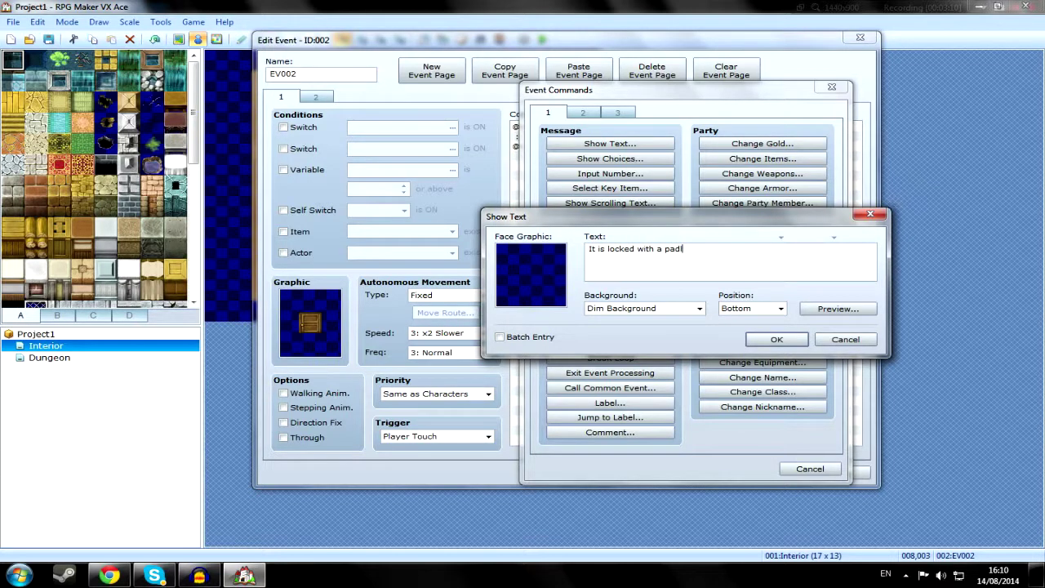
pyautogui.write('ock.')
pyautogui.click(776, 339)
pyautogui.doubleClick(674, 225)
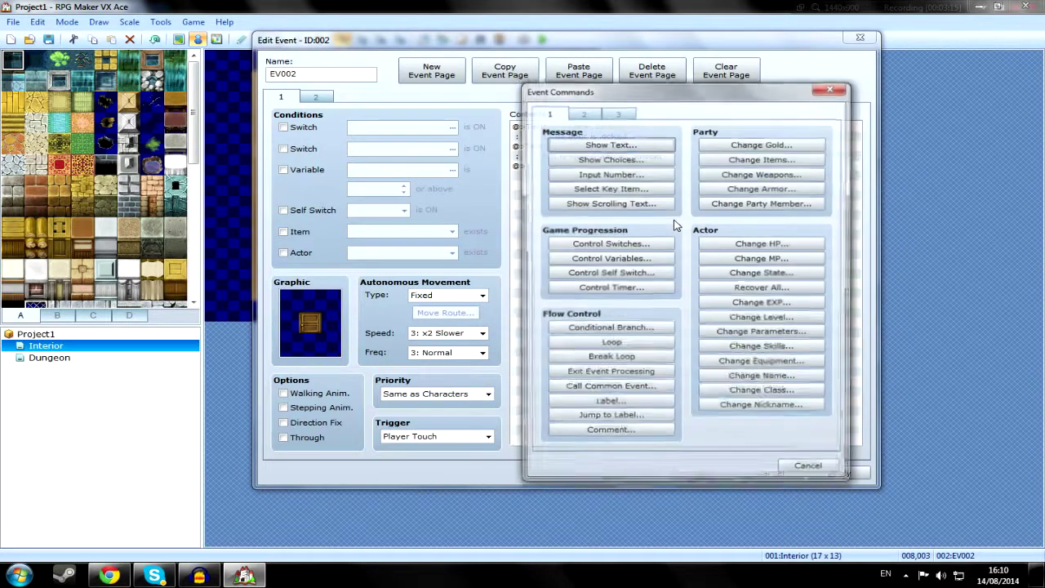
pyautogui.click(804, 467)
# Add an Input Number command with 4 digits stored in variable 0001, naming that variable Code.
pyautogui.doubleClick(600, 186)
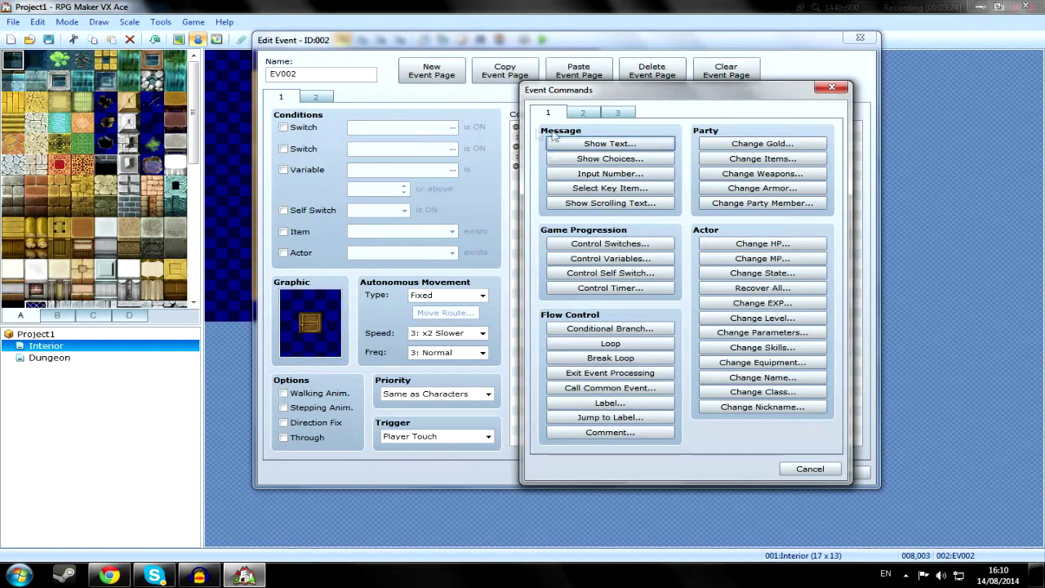
pyautogui.click(595, 174)
pyautogui.click(612, 311)
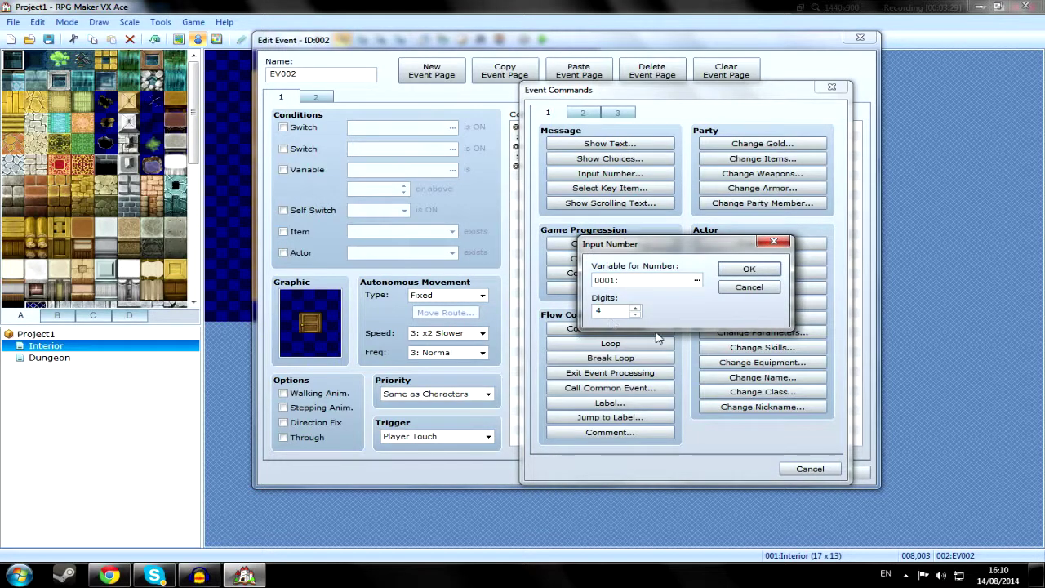
pyautogui.click(658, 282)
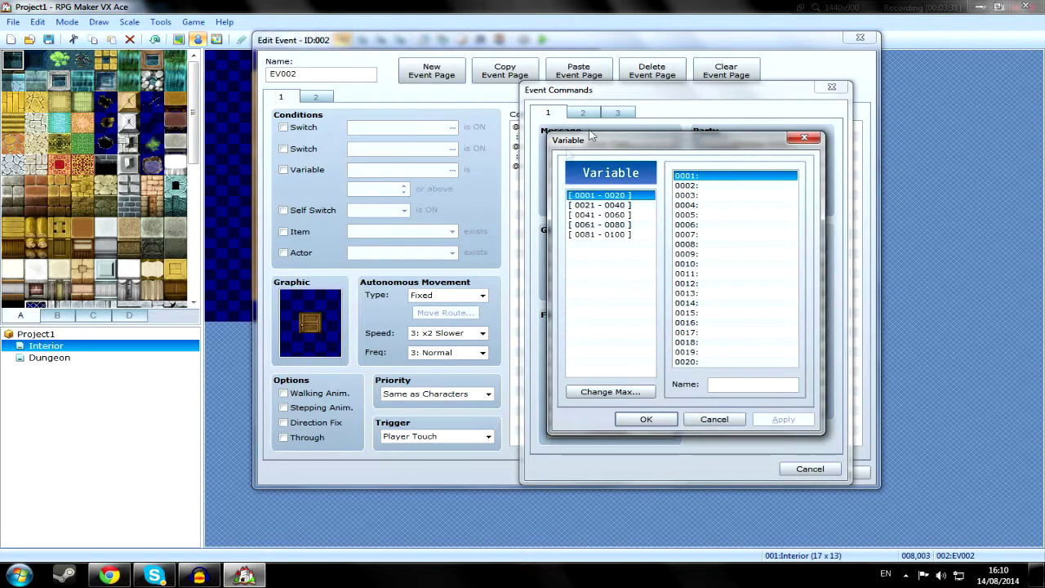
pyautogui.moveTo(592, 136); pyautogui.dragTo(632, 140)
pyautogui.click(767, 390)
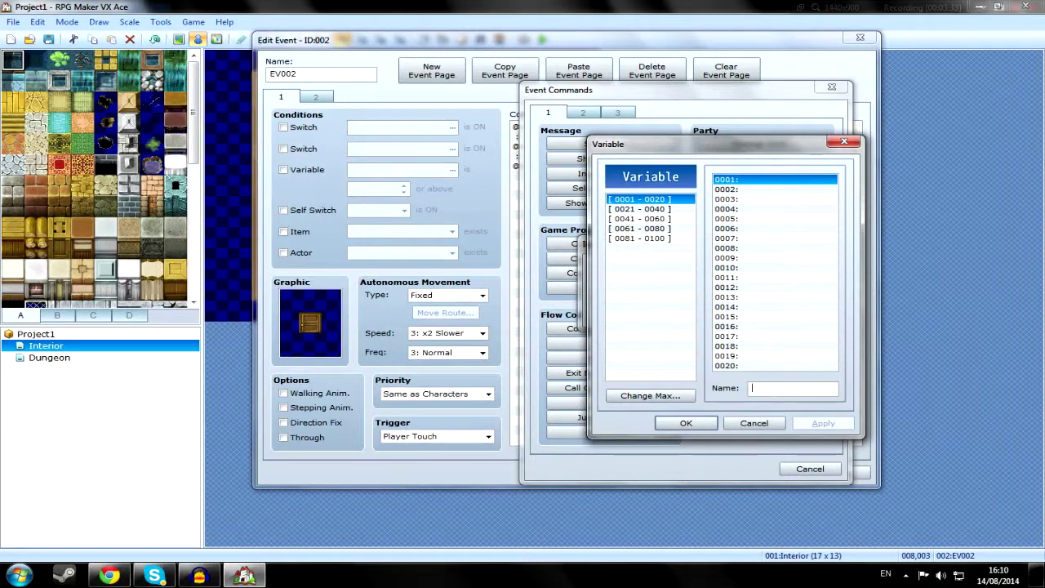
pyautogui.write('Code')
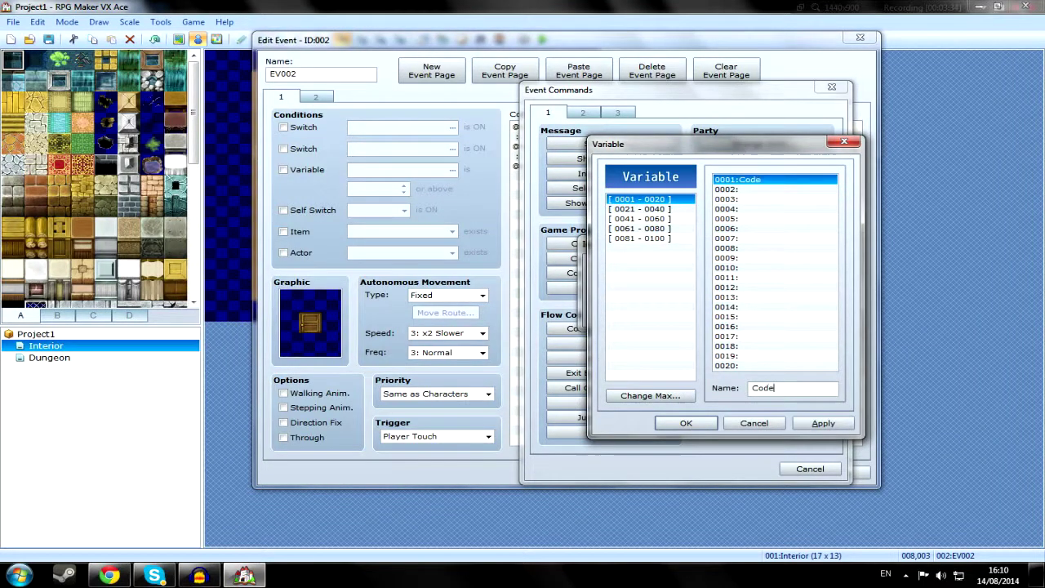
pyautogui.click(698, 422)
pyautogui.click(741, 268)
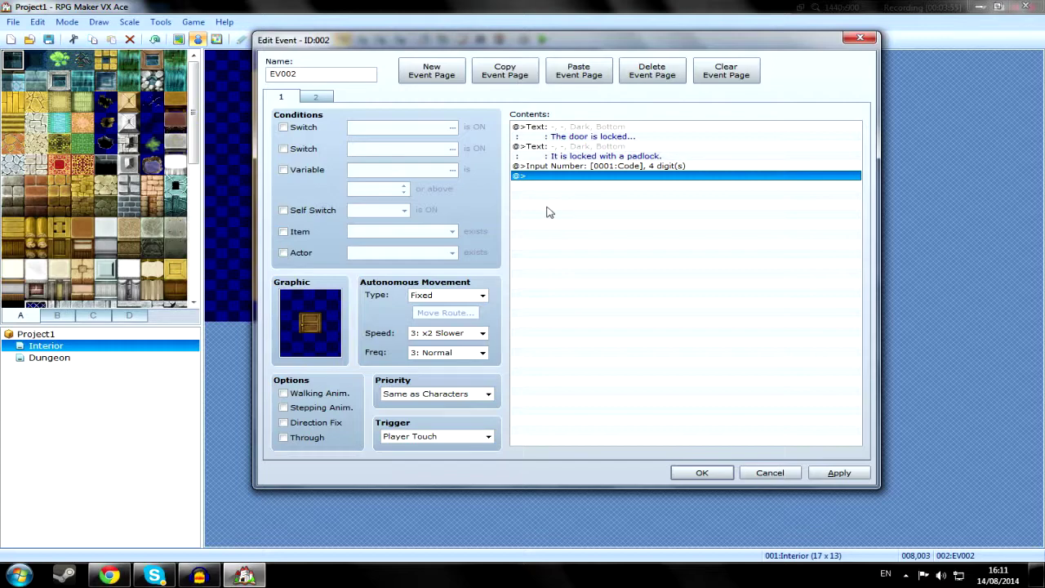
# Add a conditional branch after the number input that checks variable 0001:Code against a constant, with Else handling, and save the door event.
pyautogui.doubleClick(550, 208)
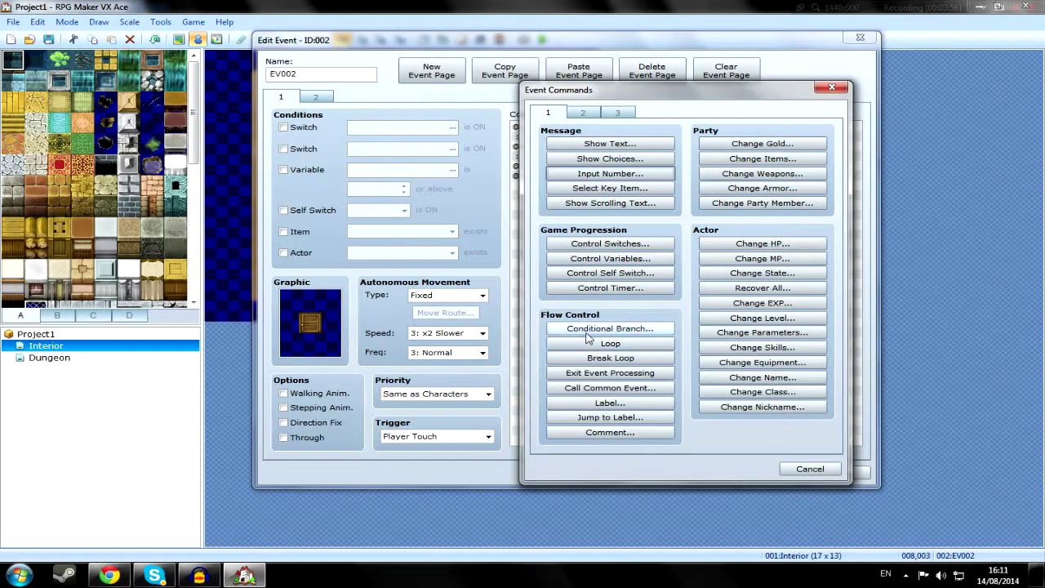
pyautogui.click(586, 333)
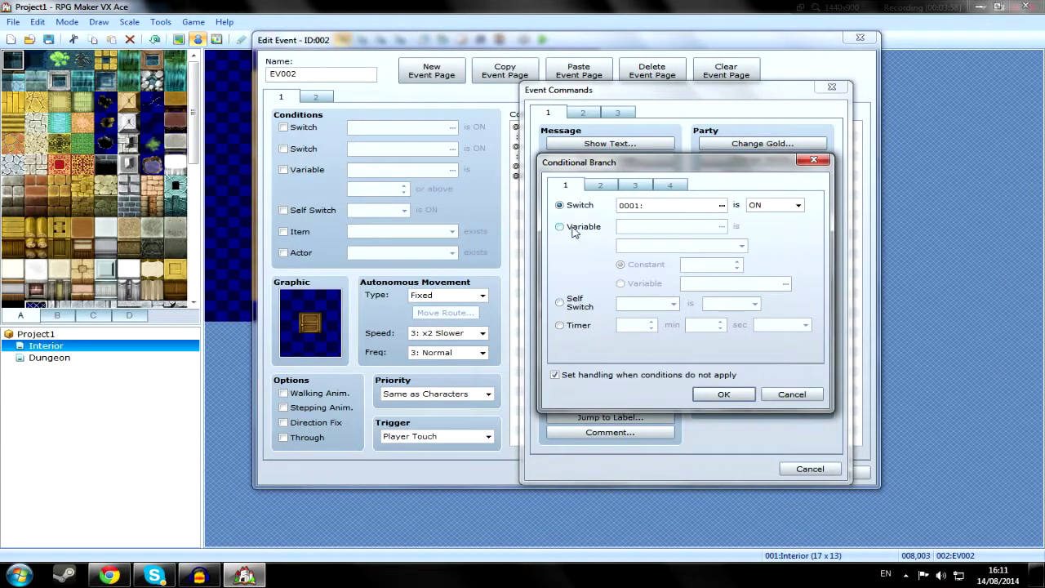
pyautogui.click(572, 229)
pyautogui.click(665, 227)
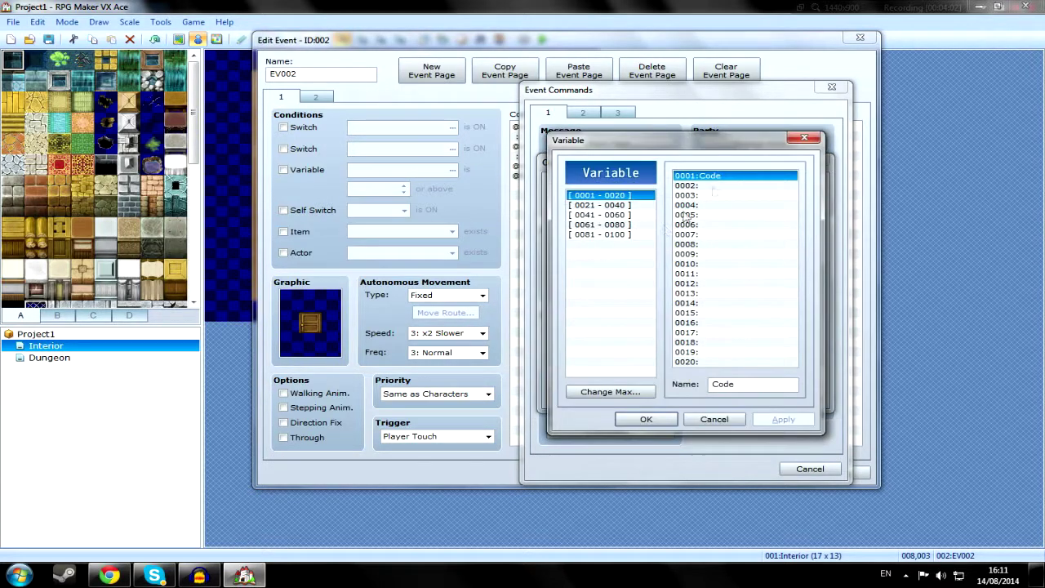
pyautogui.click(644, 419)
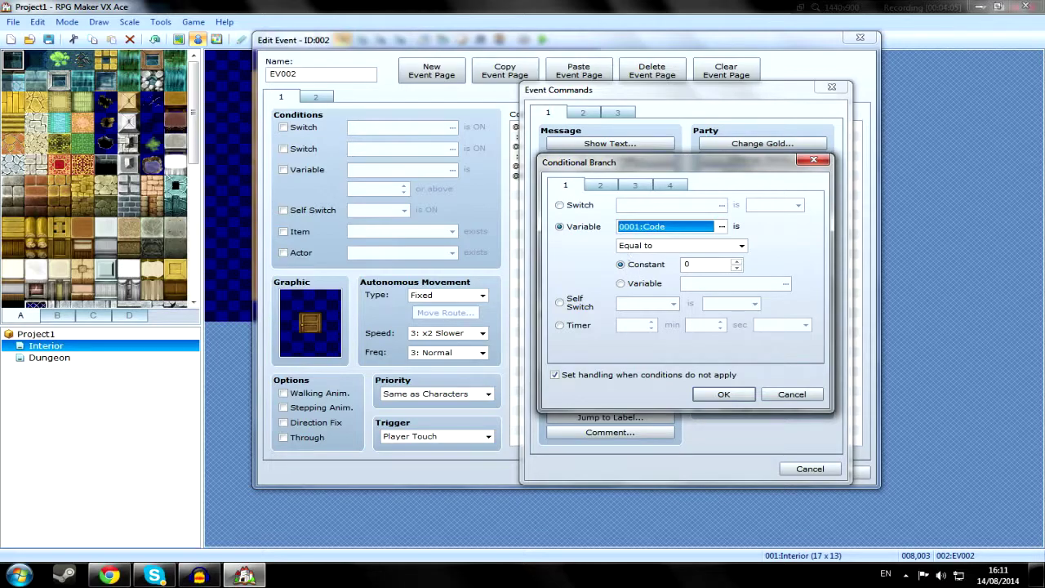
pyautogui.click(639, 268)
pyautogui.click(724, 394)
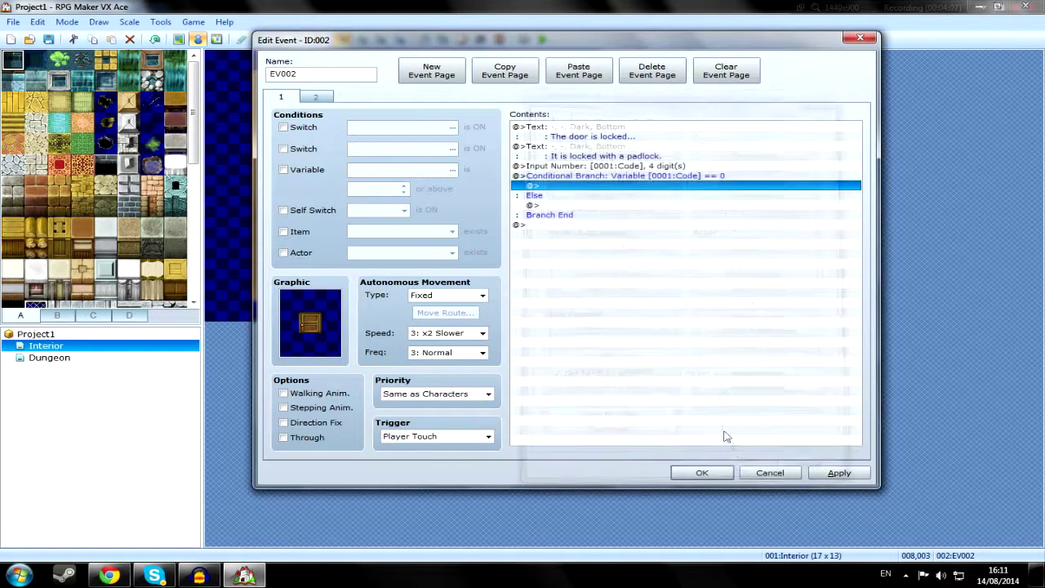
pyautogui.click(695, 471)
# Look up the code number in the Note item's description in the database.
pyautogui.doubleClick(331, 206)
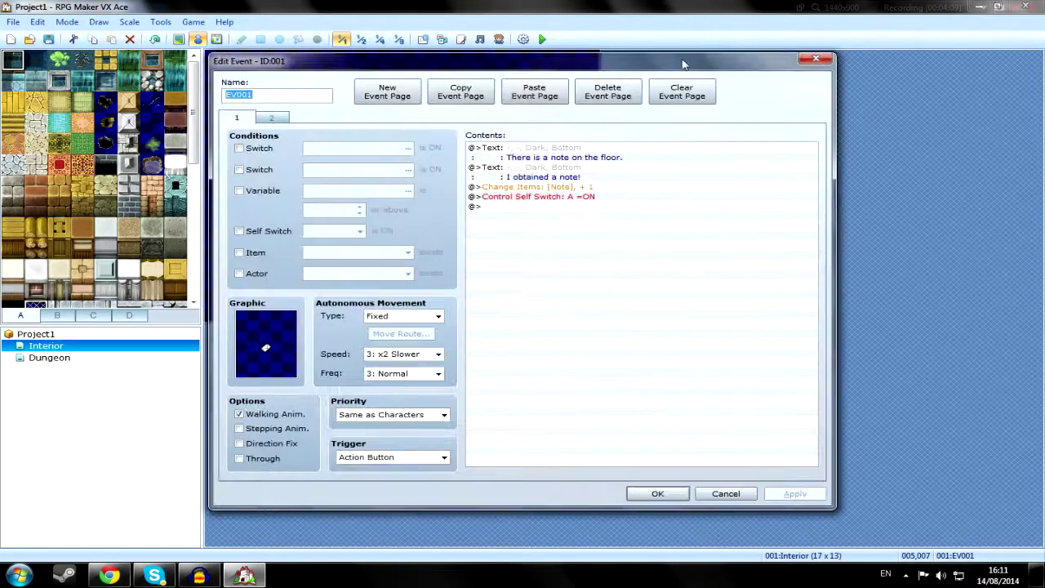
pyautogui.press('Escape')
pyautogui.click(422, 39)
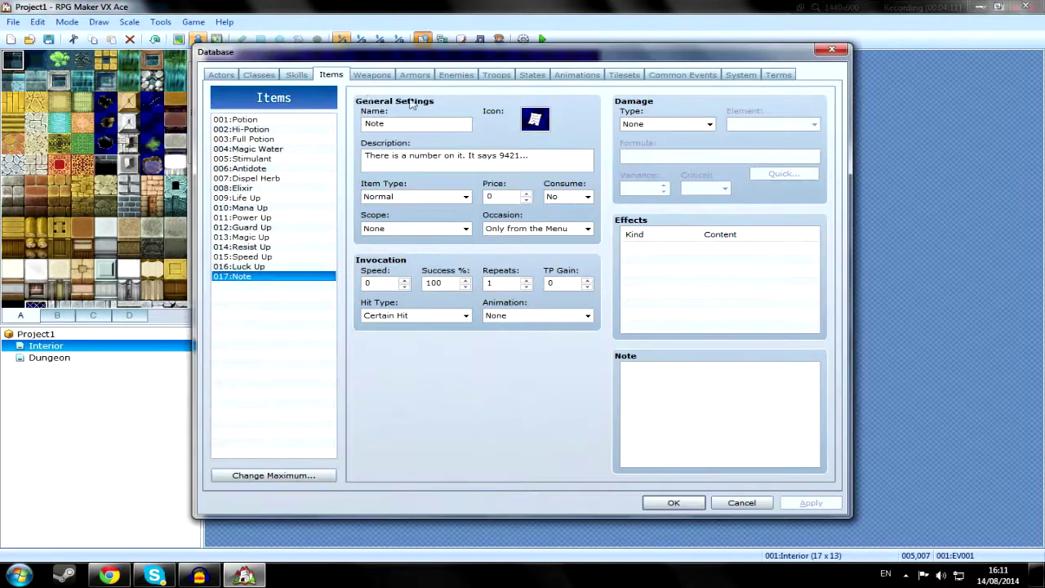
pyautogui.click(673, 502)
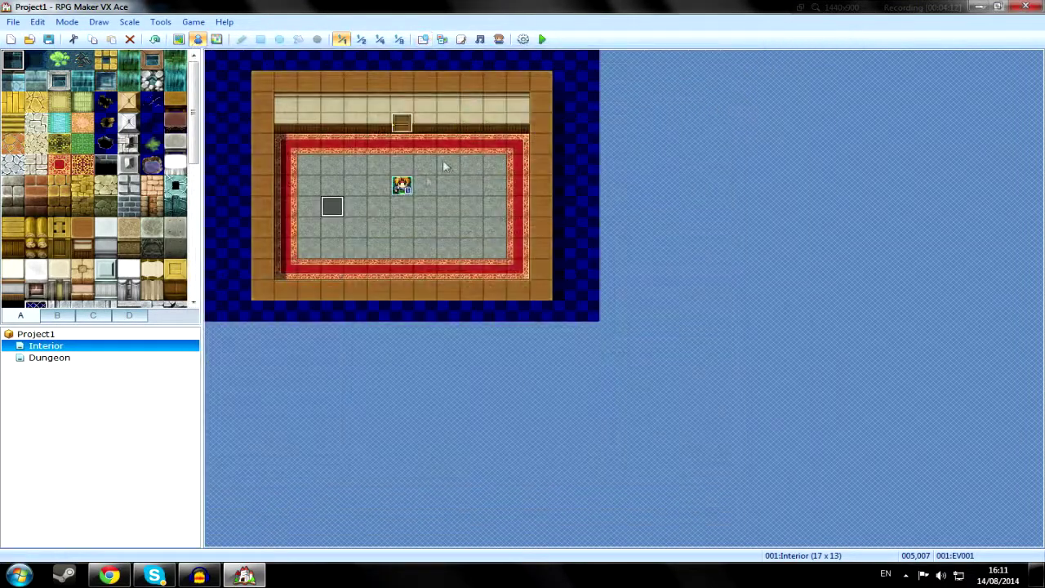
# Set the door event's conditional branch to check variable 0001:Code against the constant 9421.
pyautogui.doubleClick(400, 121)
pyautogui.doubleClick(550, 198)
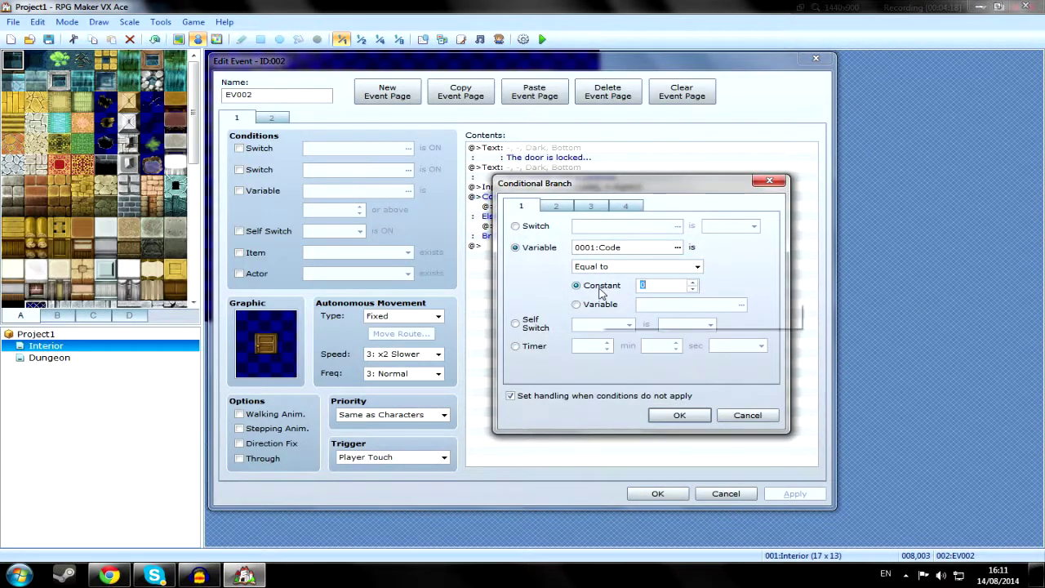
pyautogui.write('9421')
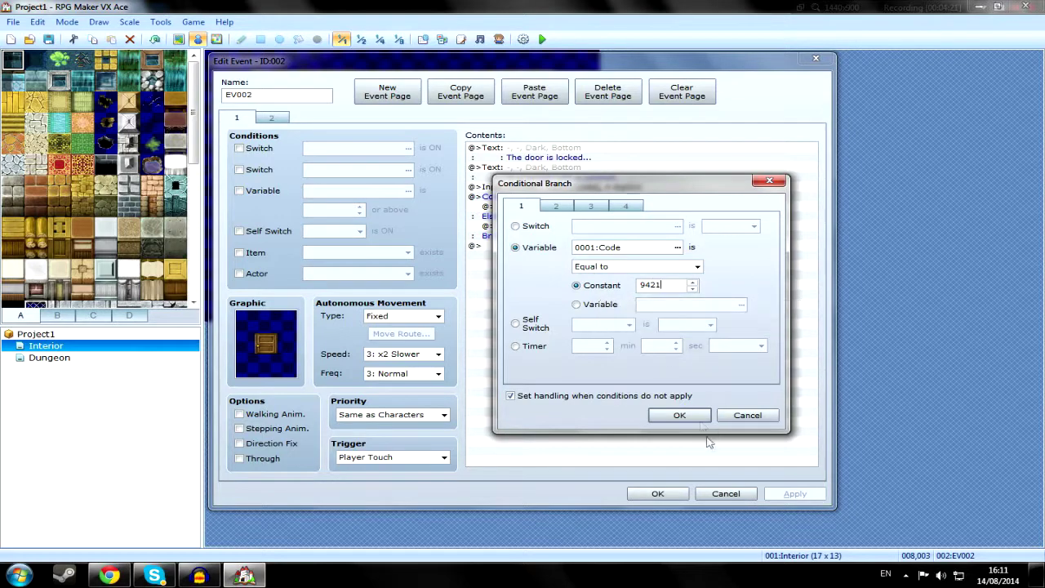
pyautogui.click(679, 414)
# Add a Show Text command reading "The Door is unlocked." with a dim background inside the matching-code branch.
pyautogui.doubleClick(519, 206)
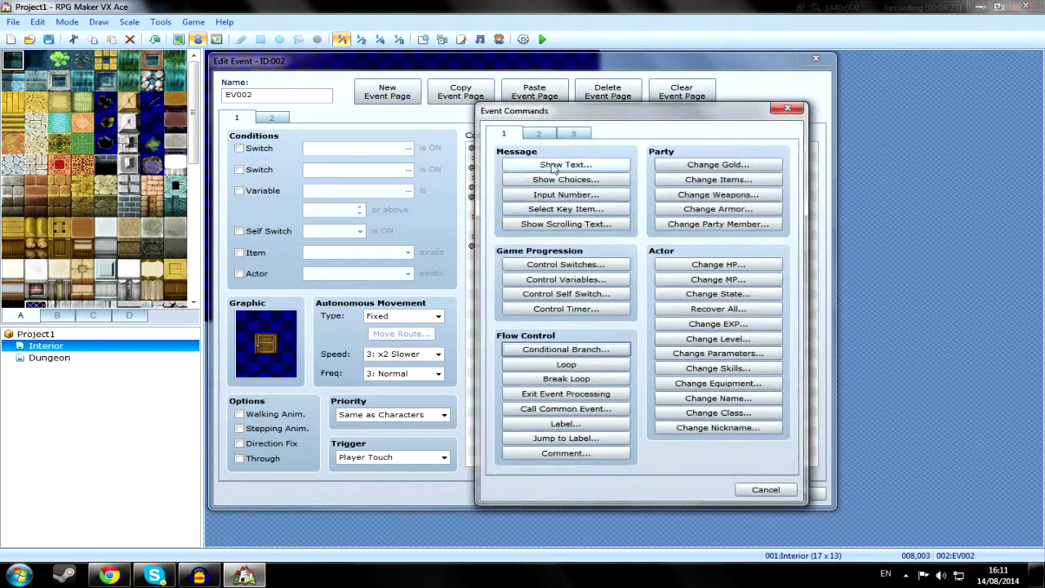
pyautogui.click(566, 164)
pyautogui.click(588, 329)
pyautogui.click(562, 352)
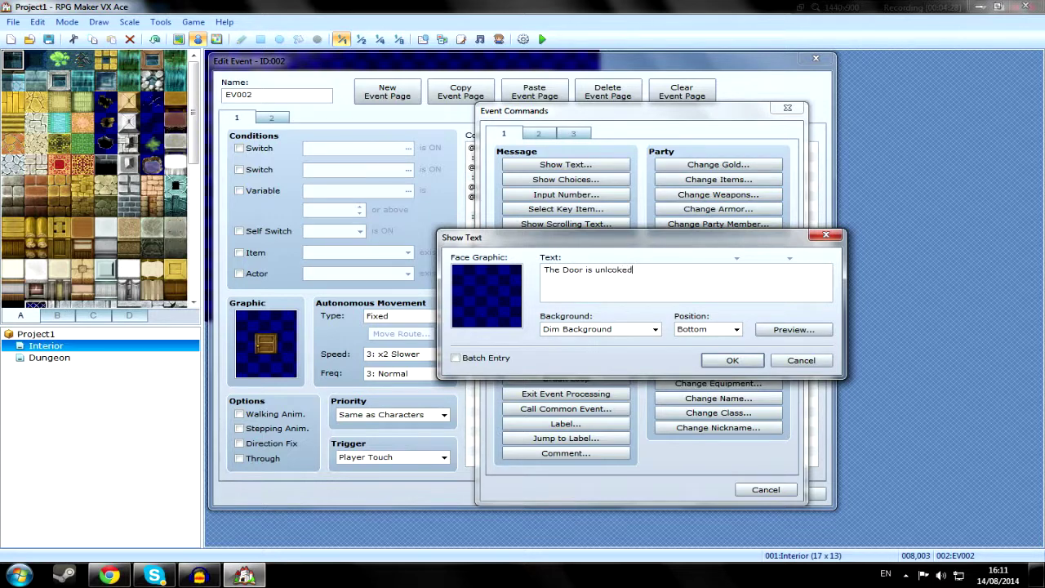
pyautogui.click(730, 360)
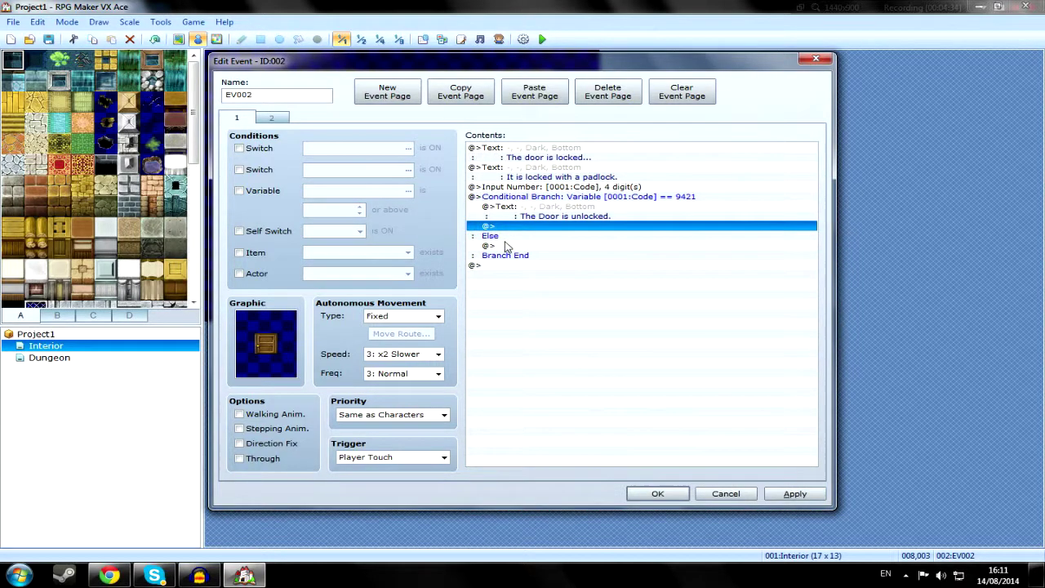
# Add a Show Text command reading "Nothing happened" with a dim background in the Else branch.
pyautogui.click(510, 247)
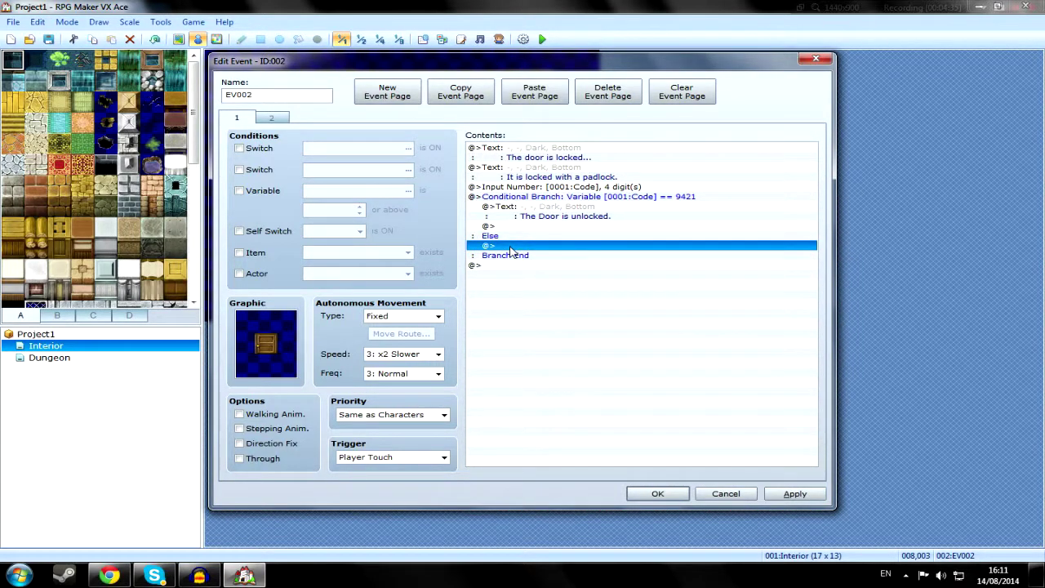
pyautogui.doubleClick(509, 247)
pyautogui.click(566, 164)
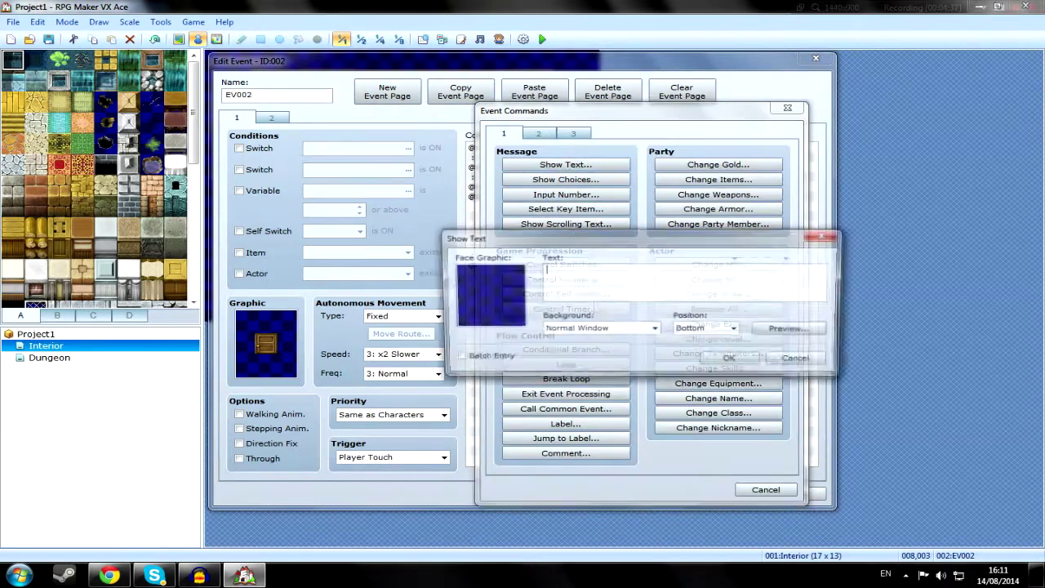
pyautogui.click(589, 328)
pyautogui.click(571, 354)
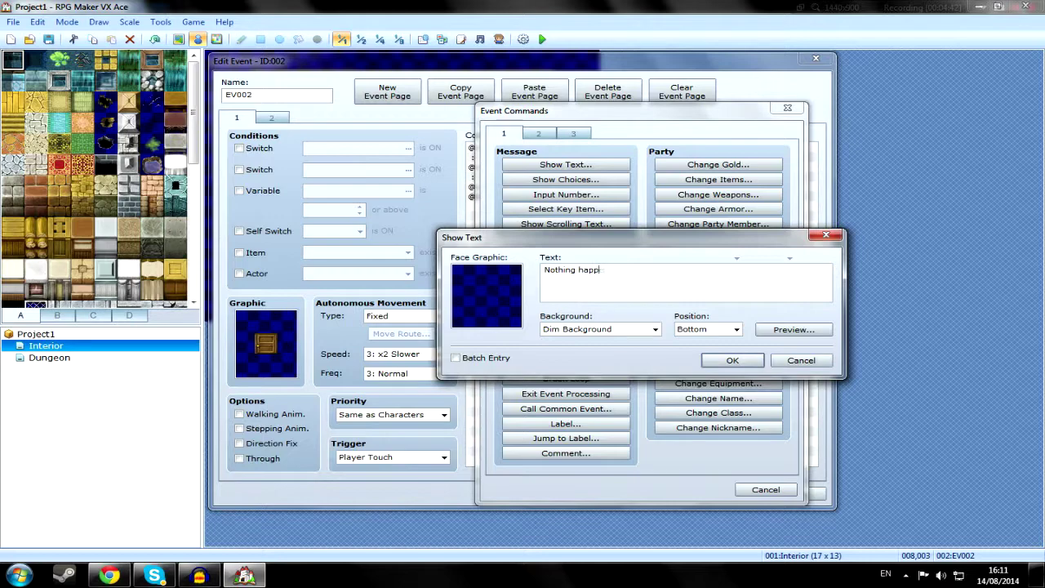
pyautogui.click(732, 360)
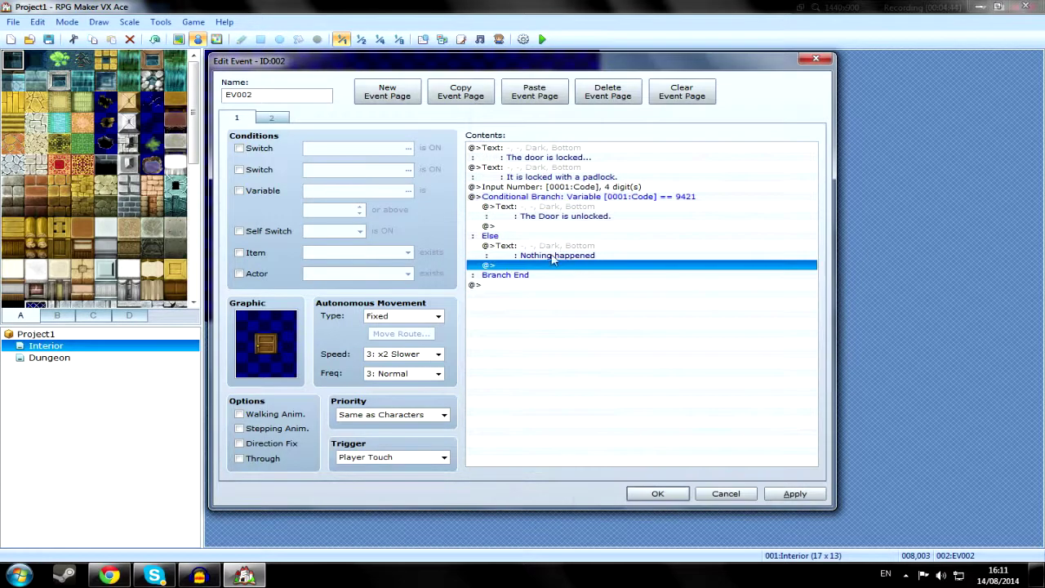
# Insert a 60-frame Wait command before the "Nothing happened" text in the Else branch.
pyautogui.doubleClick(535, 249)
pyautogui.click(571, 134)
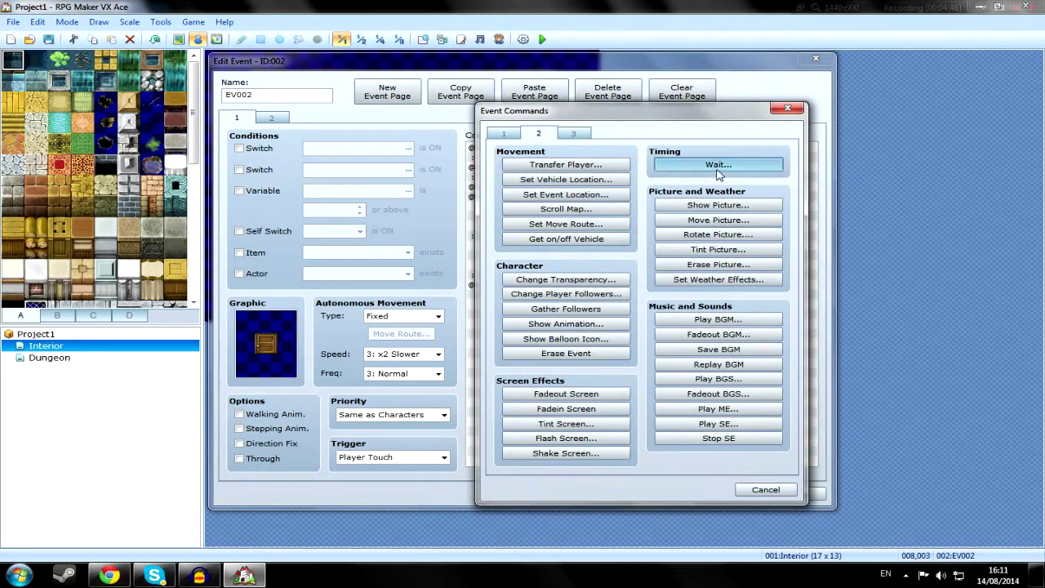
pyautogui.click(716, 165)
pyautogui.click(611, 333)
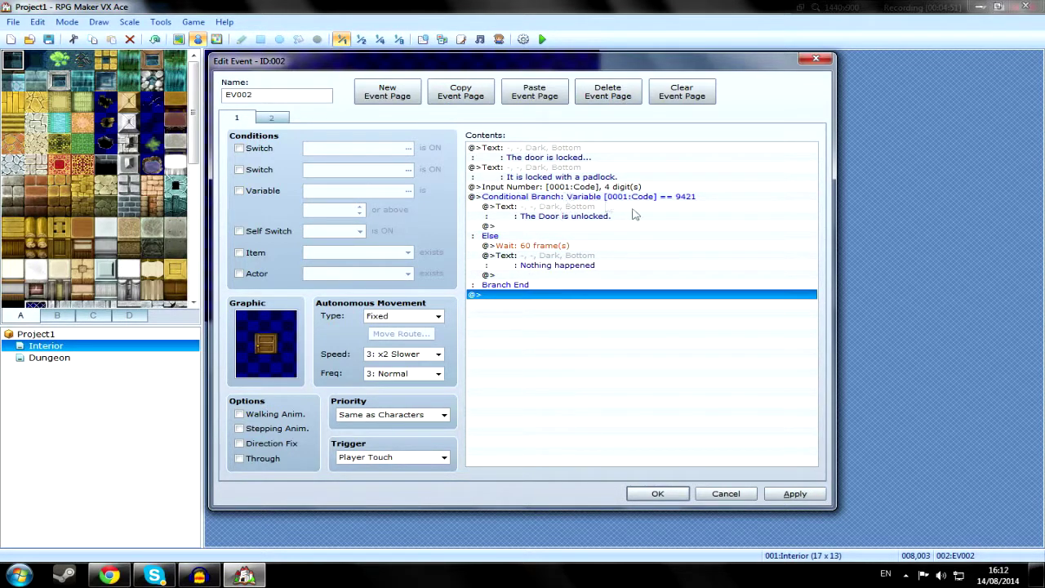
# Add a Control Self Switch command turning A ON after the "The Door is unlocked." text.
pyautogui.doubleClick(514, 225)
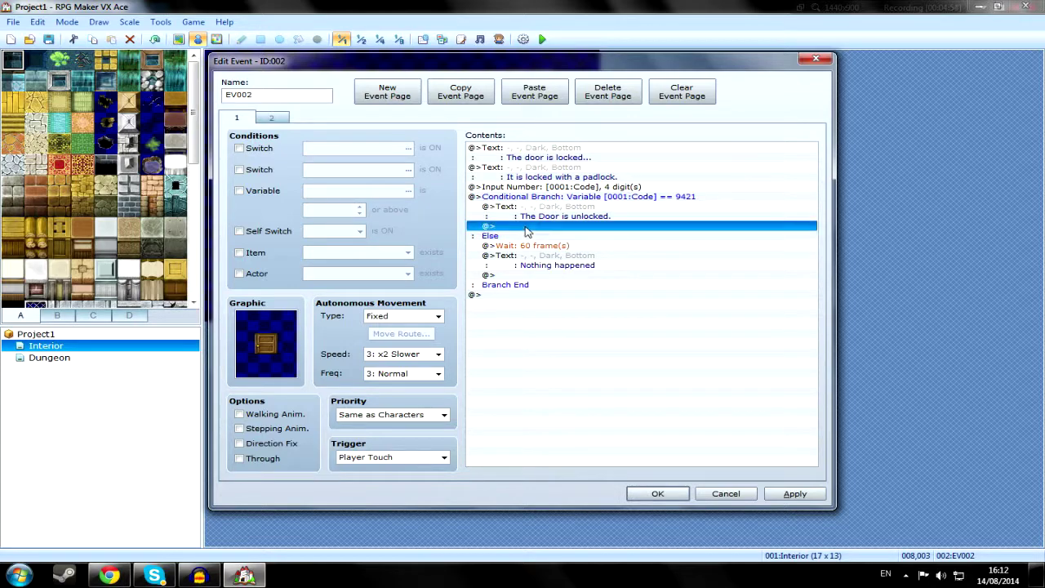
pyautogui.click(499, 135)
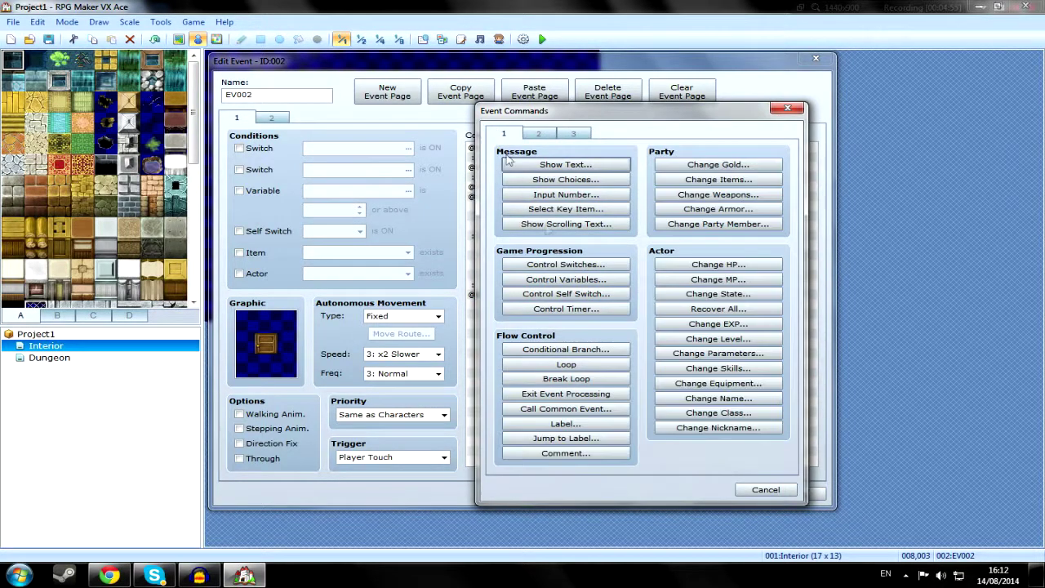
pyautogui.click(581, 294)
pyautogui.click(704, 284)
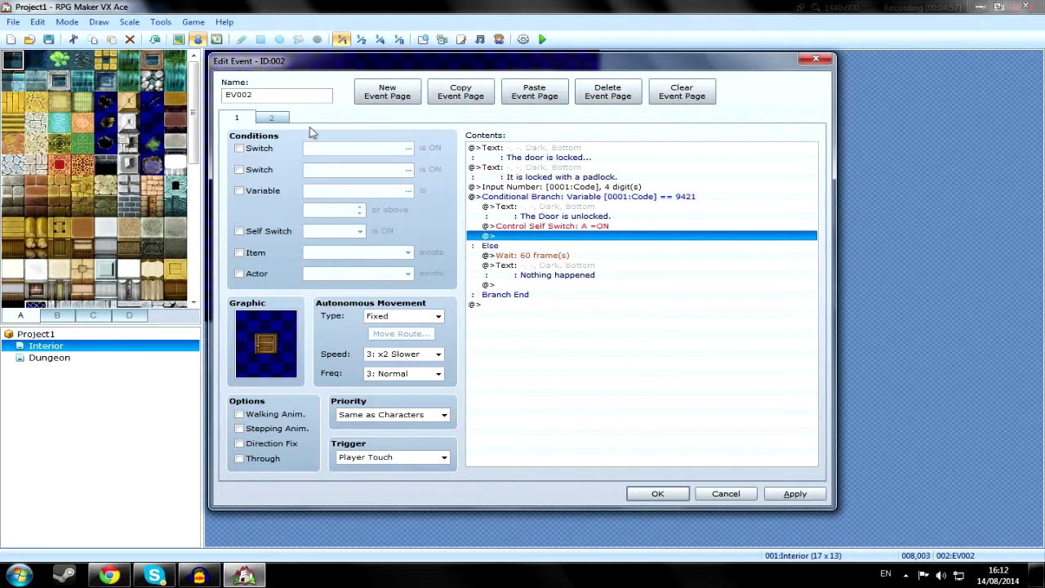
# Make the door event's second page require Self Switch A to be ON, and save the event.
pyautogui.click(275, 119)
pyautogui.click(258, 231)
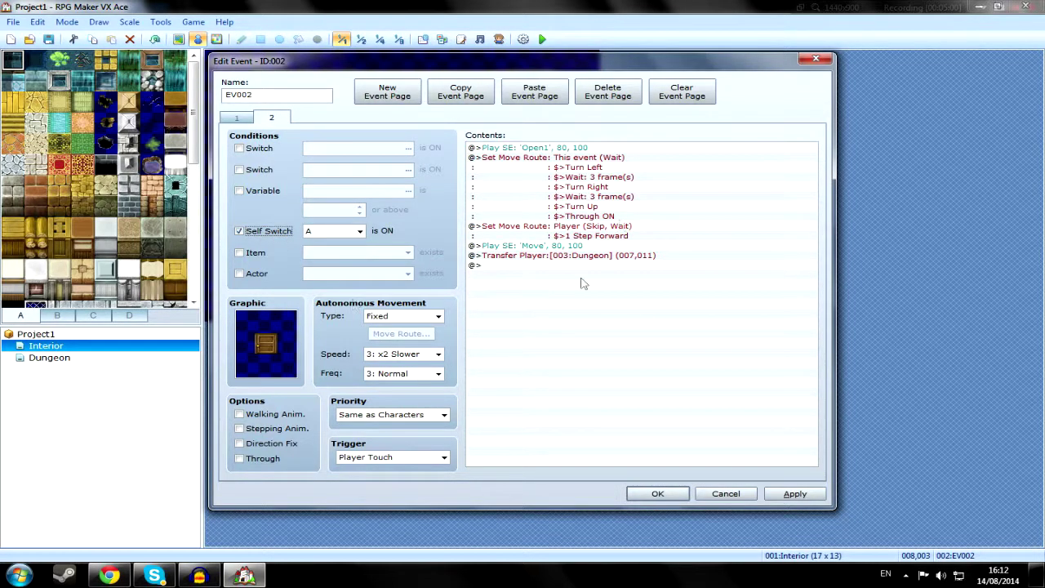
pyautogui.click(657, 493)
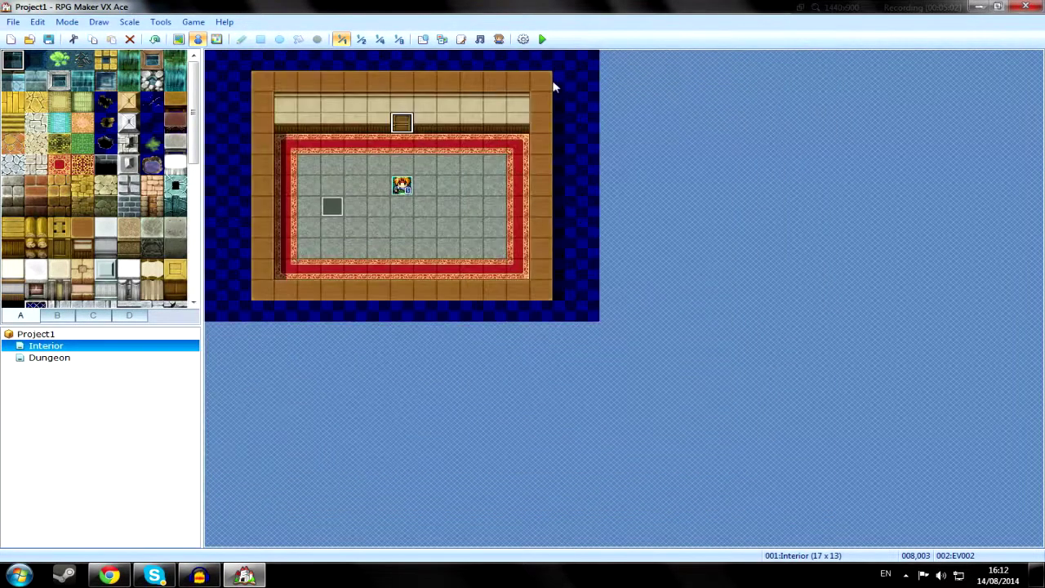
# Playtest the project with a new game and walk the character up to the locked door.
pyautogui.click(541, 38)
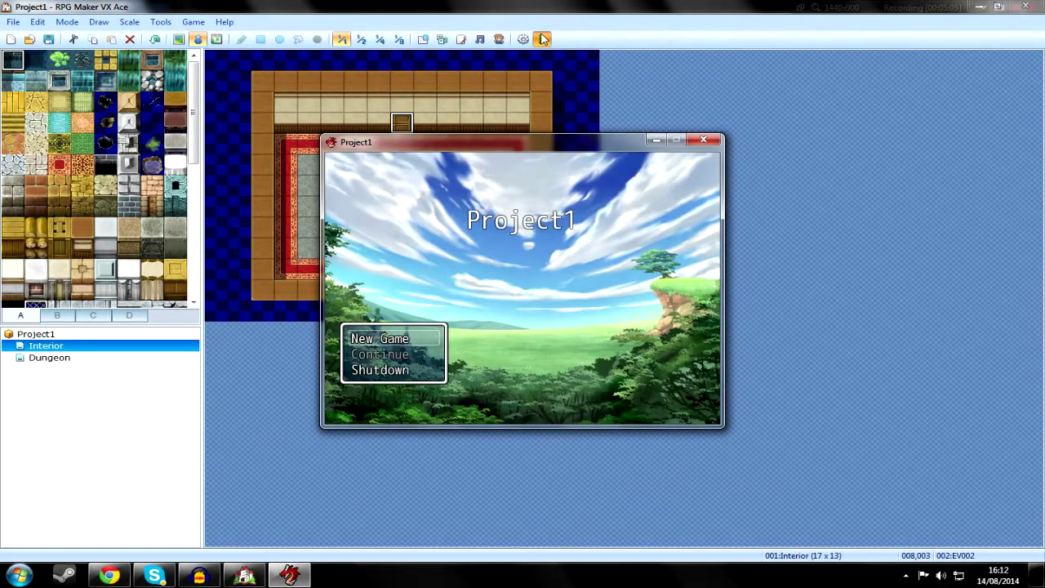
pyautogui.press('Return')
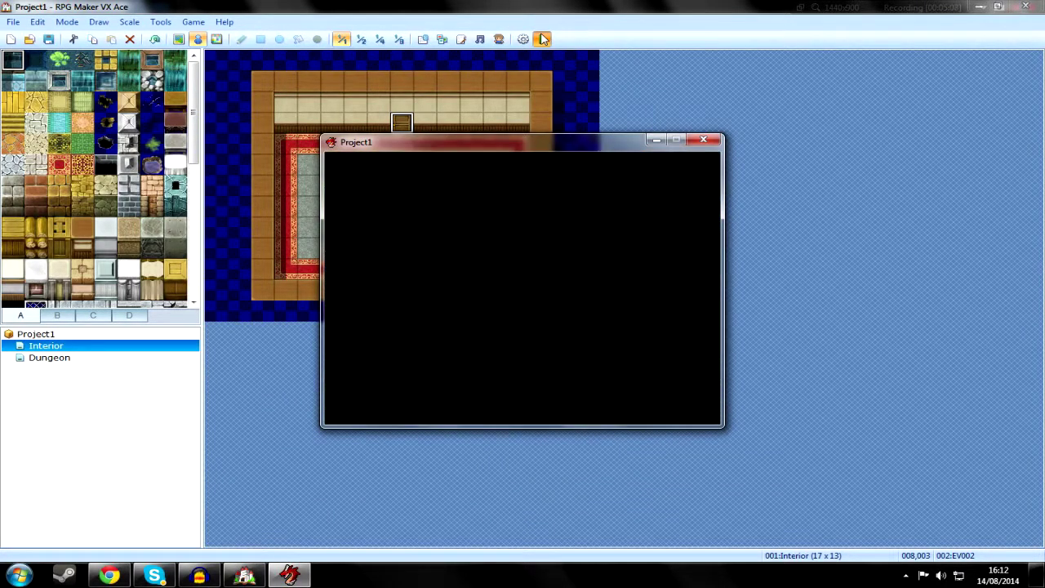
pyautogui.press('Left')
pyautogui.press('Down')
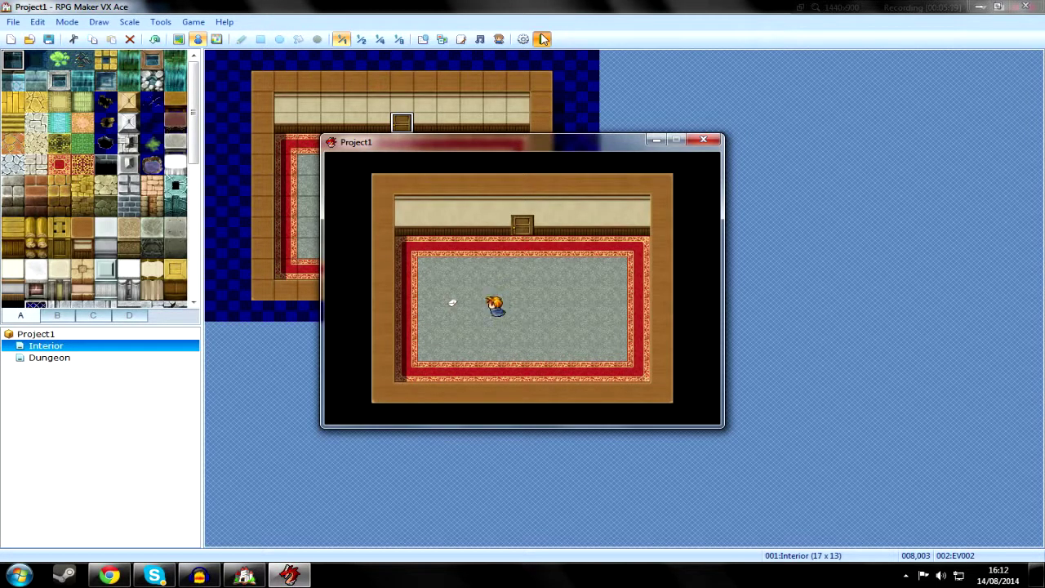
pyautogui.press('Left')
pyautogui.press('Up')
pyautogui.press('Right')
pyautogui.press('Right')
pyautogui.press('Up')
pyautogui.press('Up')
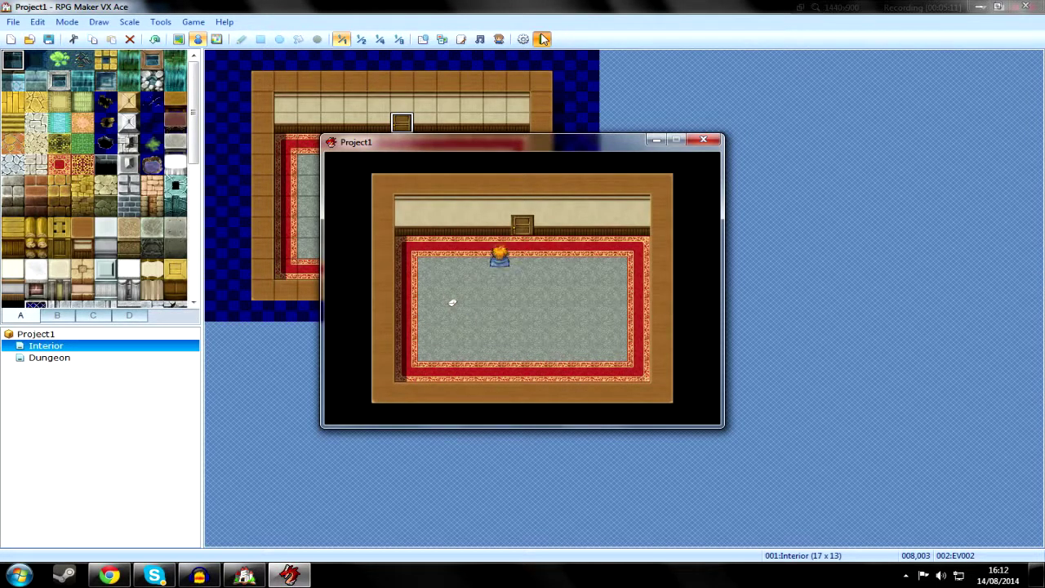
pyautogui.press('Right')
pyautogui.press('Return')
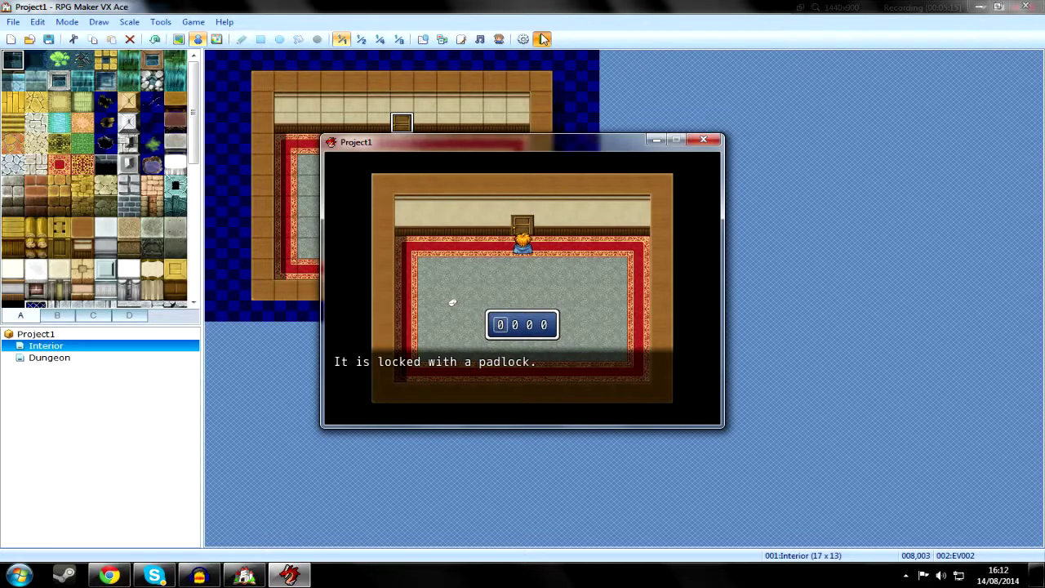
# Enter a wrong four-digit code at the padlock prompt and dismiss the resulting message.
pyautogui.press('Up')
pyautogui.press('Up')
pyautogui.press('Right')
pyautogui.press('Up')
pyautogui.press('Up')
pyautogui.press('Up')
pyautogui.press('Right')
pyautogui.press('Up')
pyautogui.press('Right')
pyautogui.press('Return')
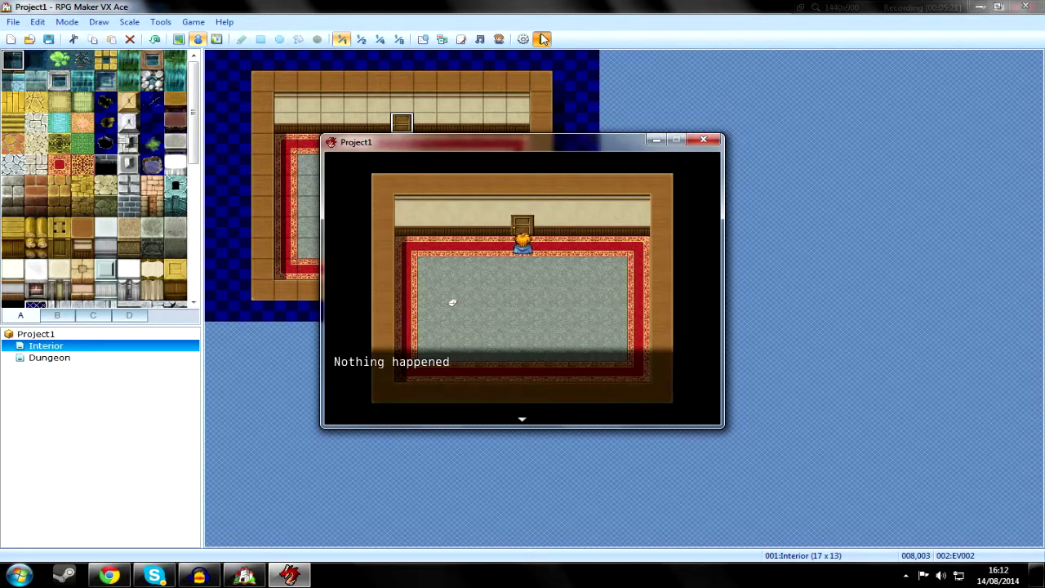
pyautogui.press('Return')
# Walk the character to the note on the floor and pick it up.
pyautogui.press('Down')
pyautogui.press('Down')
pyautogui.press('Left')
pyautogui.press('Left')
pyautogui.press('Left')
pyautogui.press('Left')
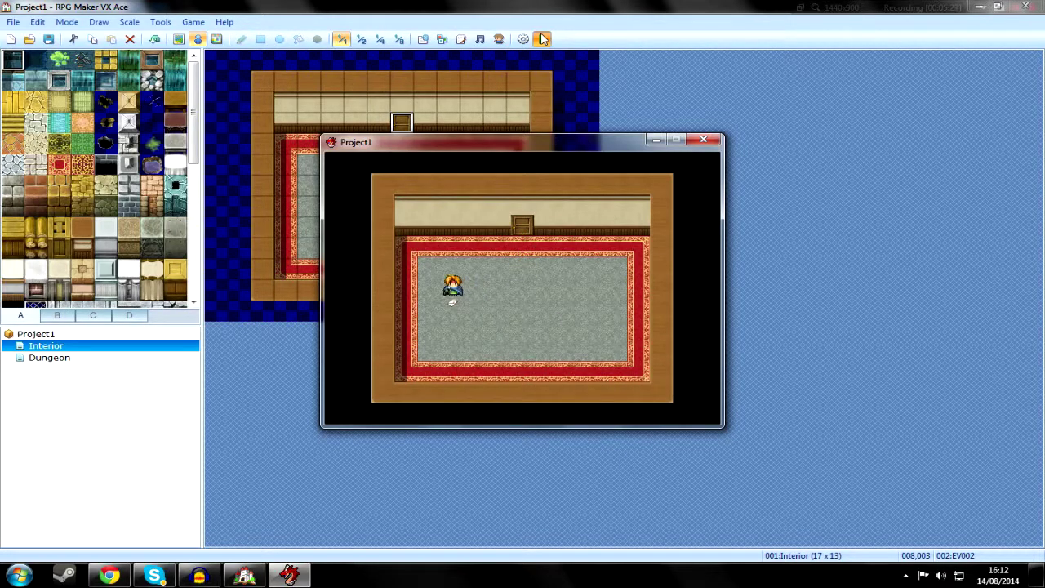
pyautogui.press('Return')
pyautogui.press('Return')
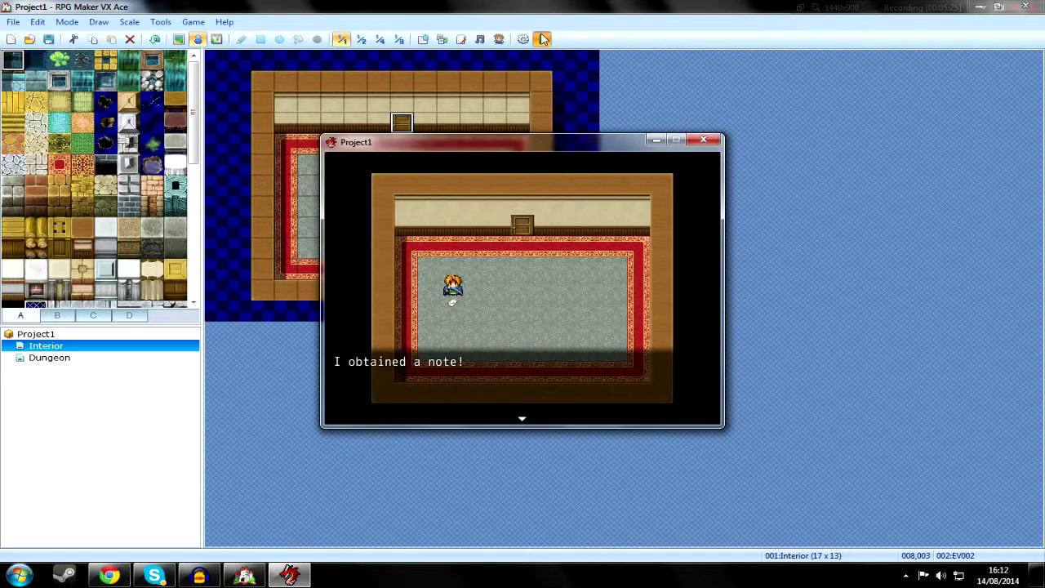
pyautogui.press('Return')
# Read the Note's description in the in-game item menu, and return to the map.
pyautogui.press('Escape')
pyautogui.press('Return')
pyautogui.press('Return')
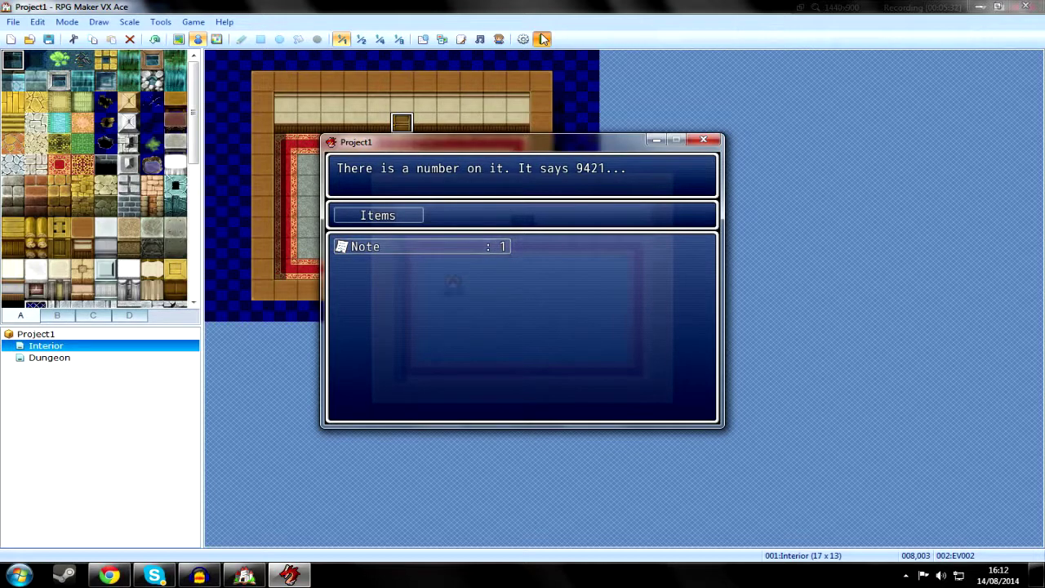
pyautogui.press('Escape')
pyautogui.press('Escape')
pyautogui.press('Escape')
# Walk the character back to the door and enter the code 9421 at the padlock prompt.
pyautogui.press('Up')
pyautogui.press('Right')
pyautogui.press('Right')
pyautogui.press('Up')
pyautogui.press('Return')
pyautogui.press('Return')
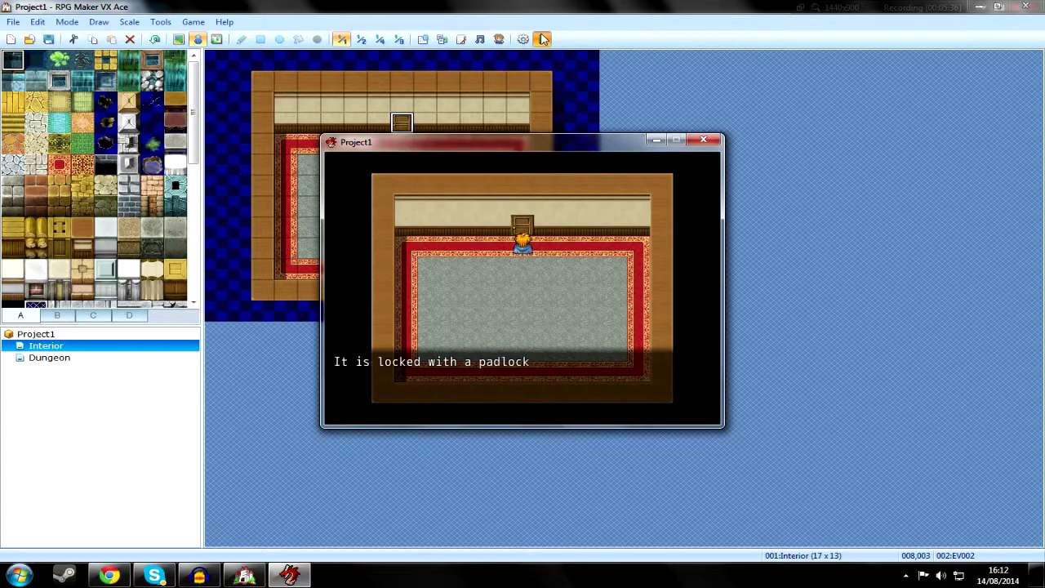
pyautogui.press('Down')
pyautogui.press('Down')
pyautogui.press('Down')
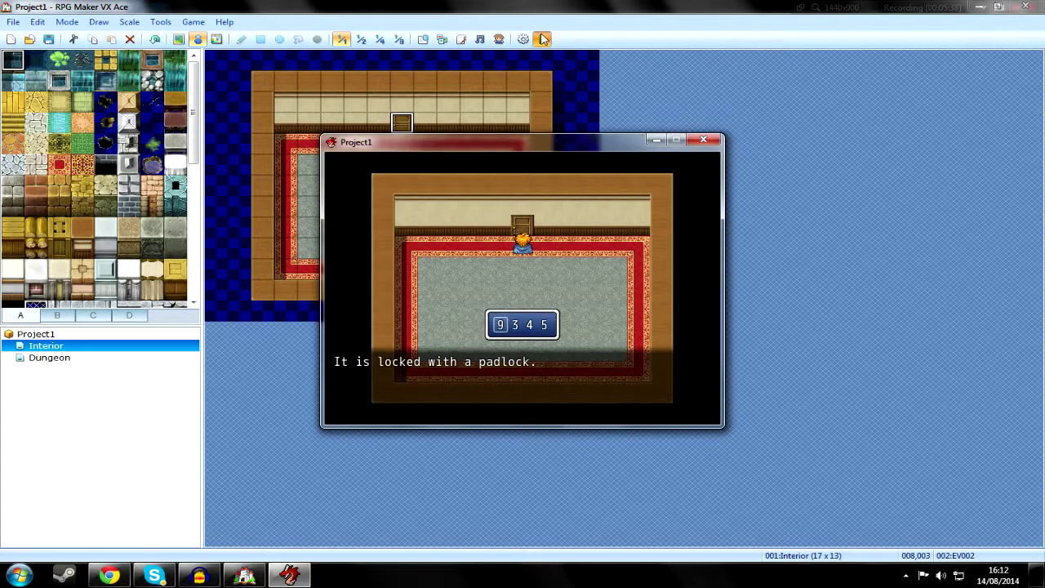
pyautogui.press('Right')
pyautogui.press('Up')
pyautogui.press('Right')
pyautogui.press('Right')
pyautogui.press('Down')
pyautogui.press('Down')
pyautogui.press('Return')
pyautogui.press('Return')
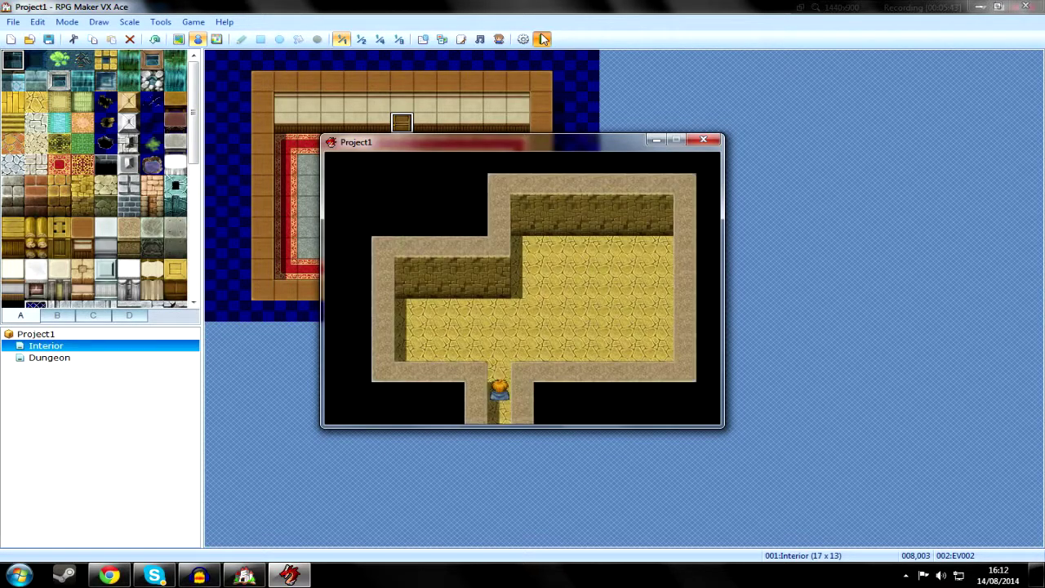
# Try moving the character in the Dungeon map, and end the playtest.
pyautogui.press('Up')
pyautogui.press('Down')
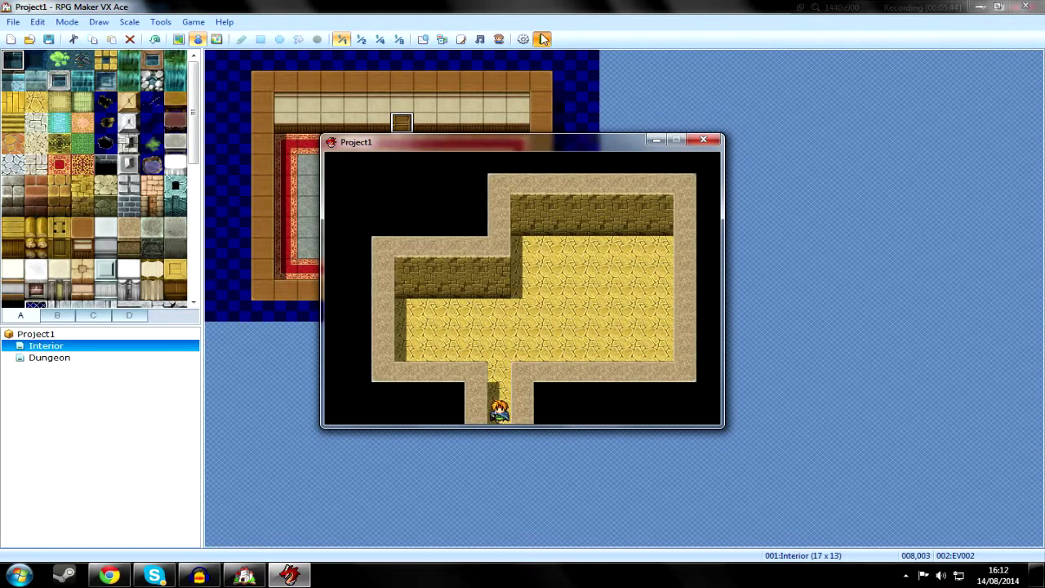
pyautogui.click(707, 139)
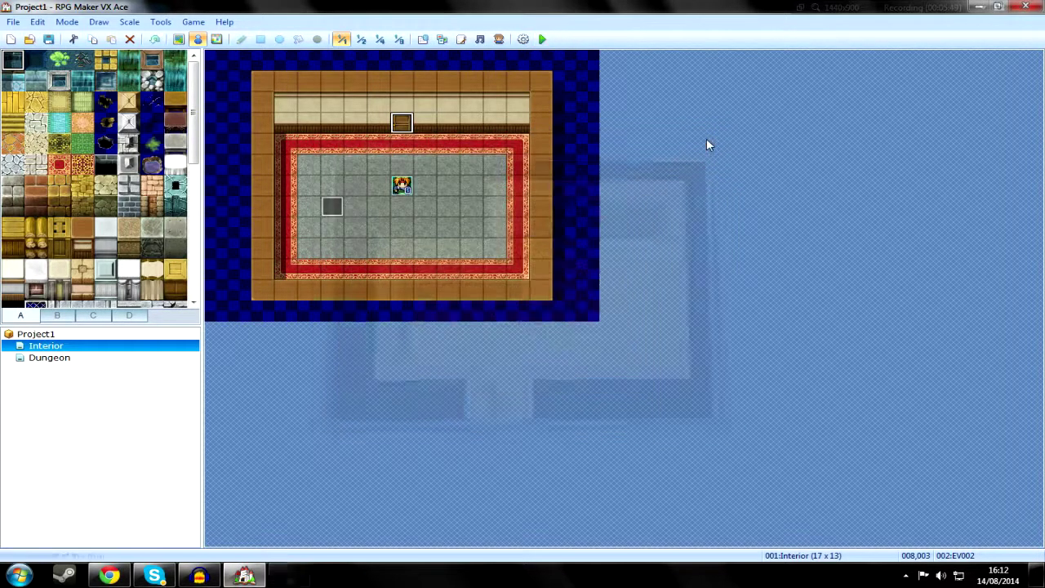
# Add a Control Variables command setting 0001:Code to constant 0 after the "Nothing happened" text in the door event's Else branch.
pyautogui.doubleClick(400, 120)
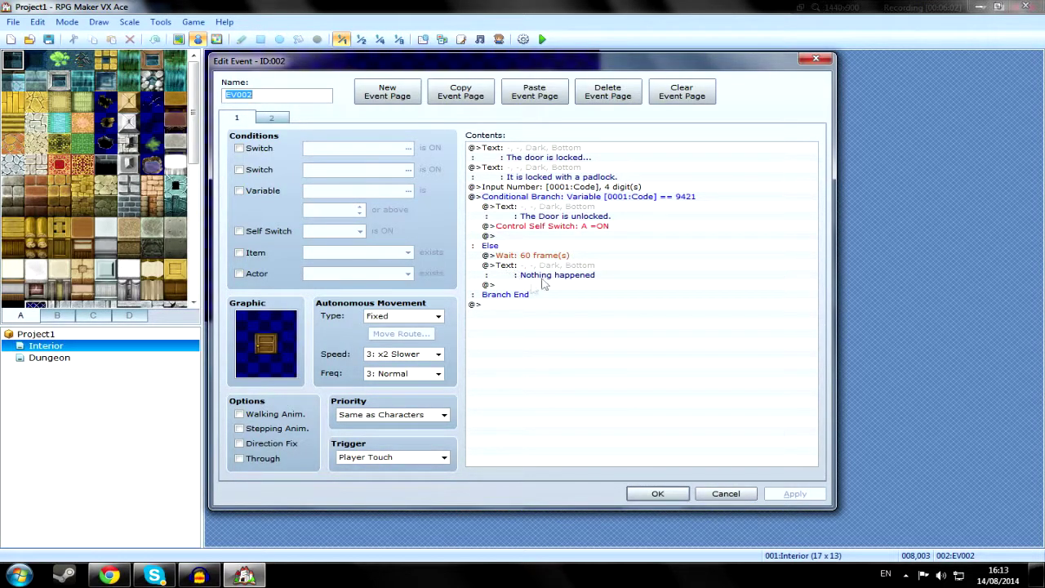
pyautogui.doubleClick(523, 285)
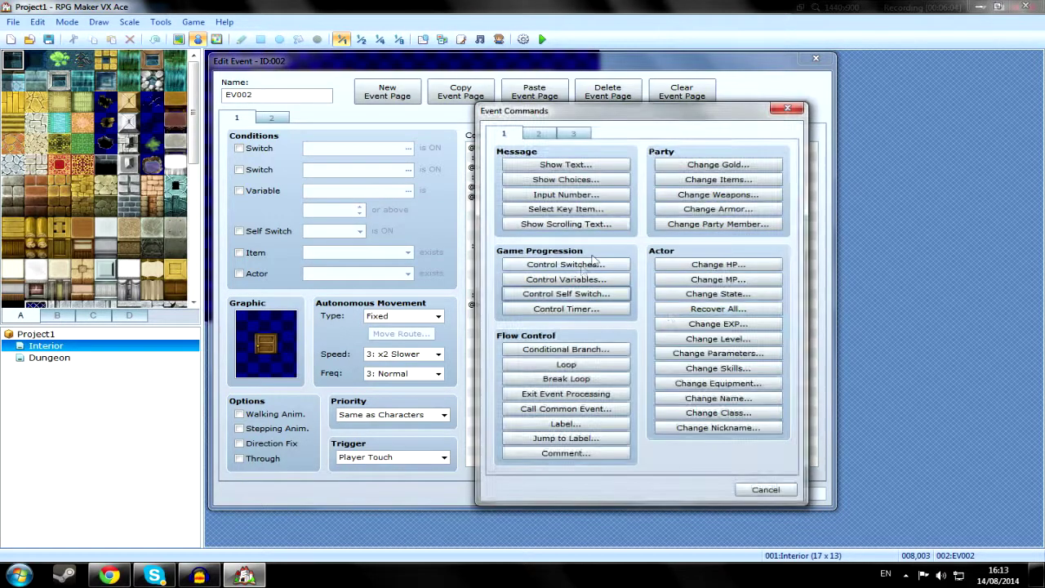
pyautogui.click(563, 280)
pyautogui.doubleClick(596, 214)
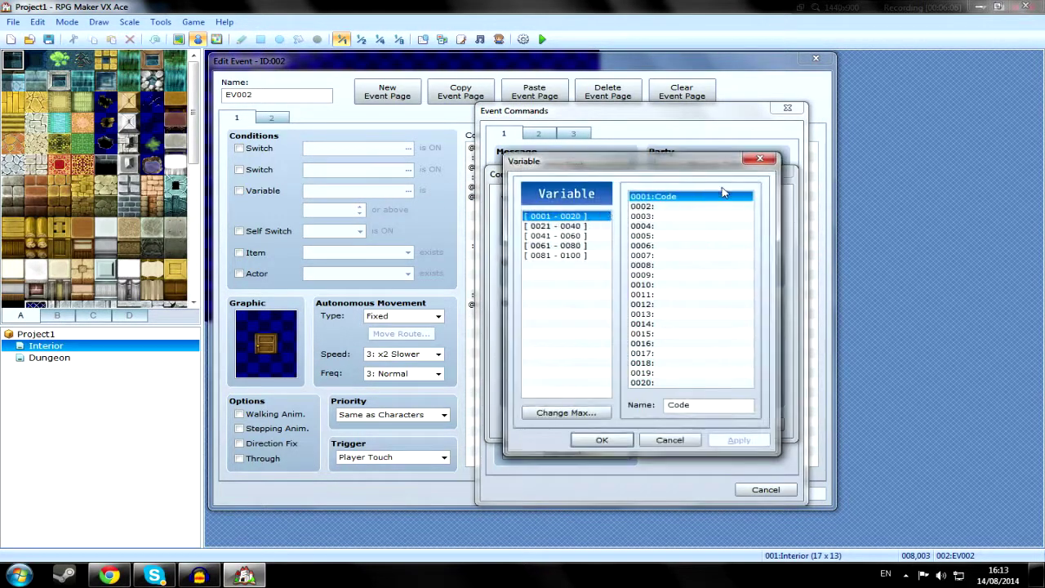
pyautogui.click(762, 164)
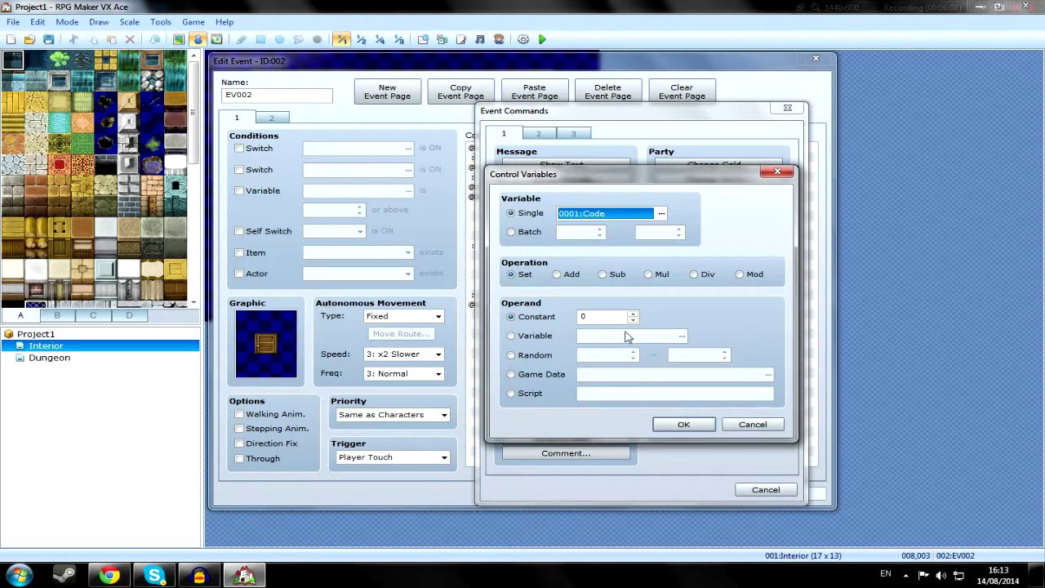
pyautogui.click(683, 424)
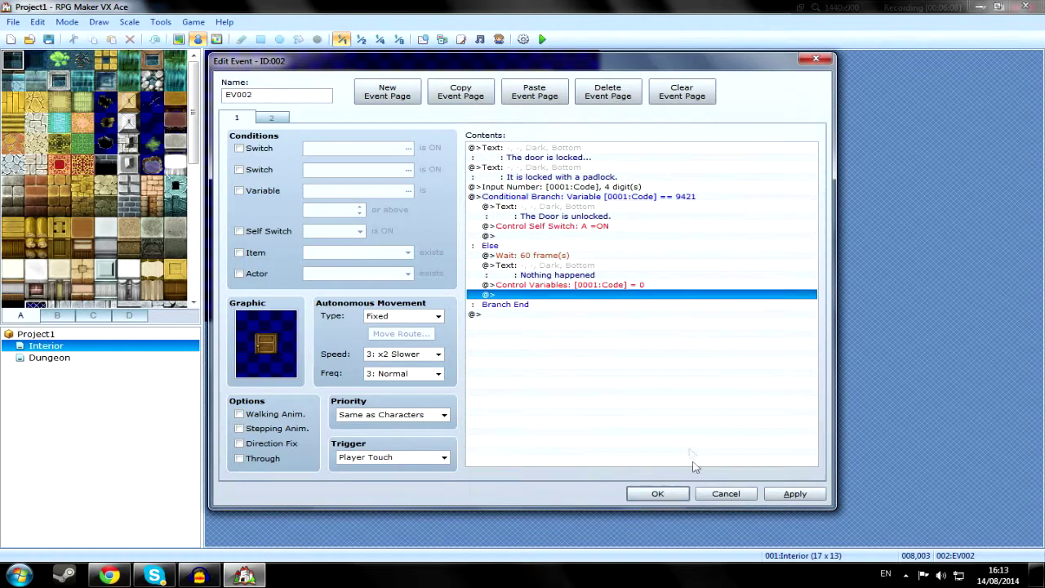
# Save the door event's changes, and start a playtest that walks the character up to the locked door.
pyautogui.click(659, 494)
pyautogui.click(542, 39)
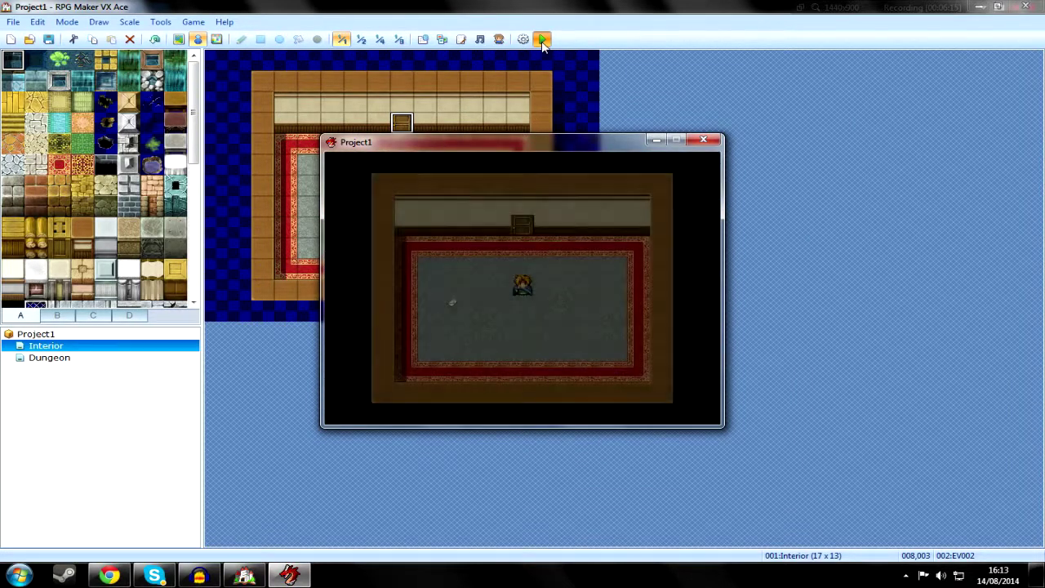
pyautogui.press('Up')
pyautogui.press('Return')
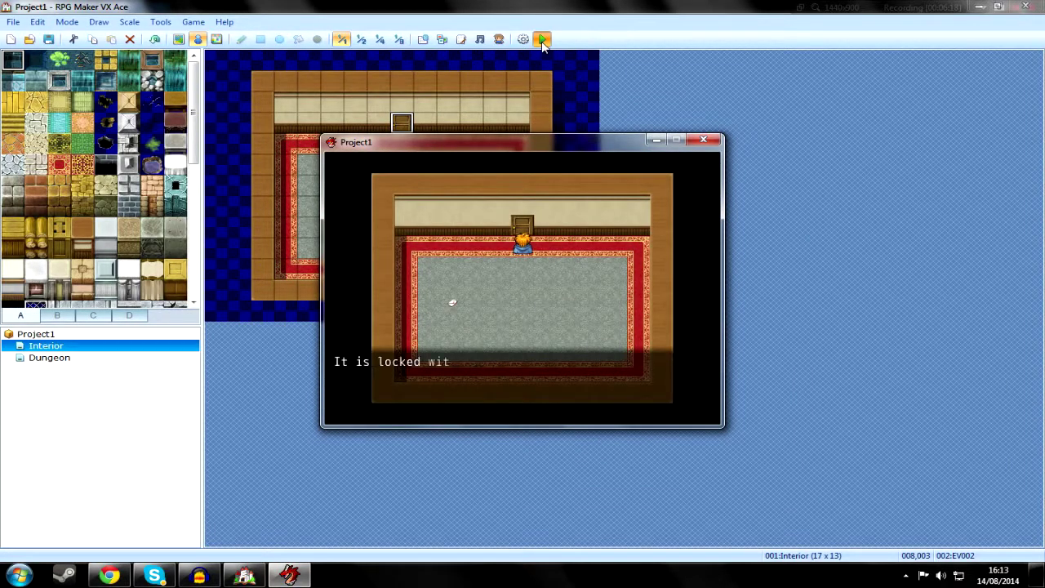
# Enter a wrong four-digit code starting with 38 at the door's padlock prompt.
pyautogui.press('Right')
pyautogui.press('Right')
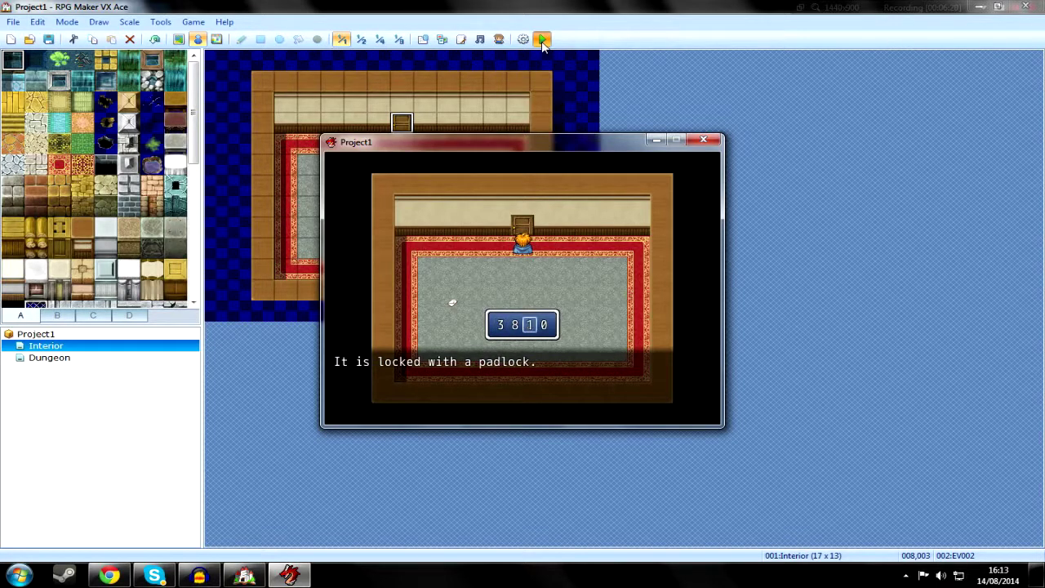
pyautogui.press('Right')
pyautogui.press('Return')
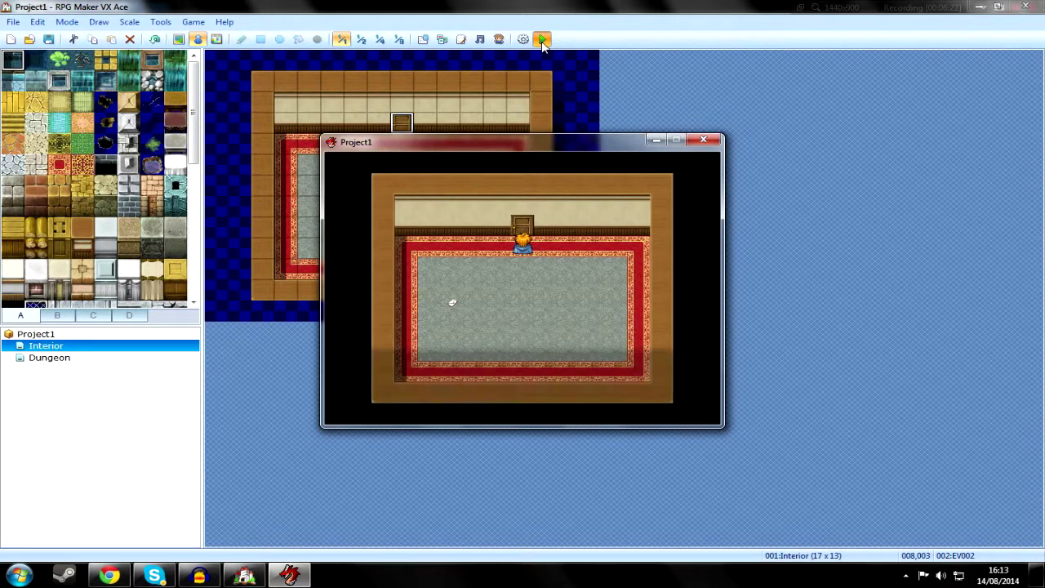
# Interact with the door again to reopen the padlock prompt, and enter the correct code 9421.
pyautogui.press('Return')
pyautogui.press('Return')
pyautogui.press('Return')
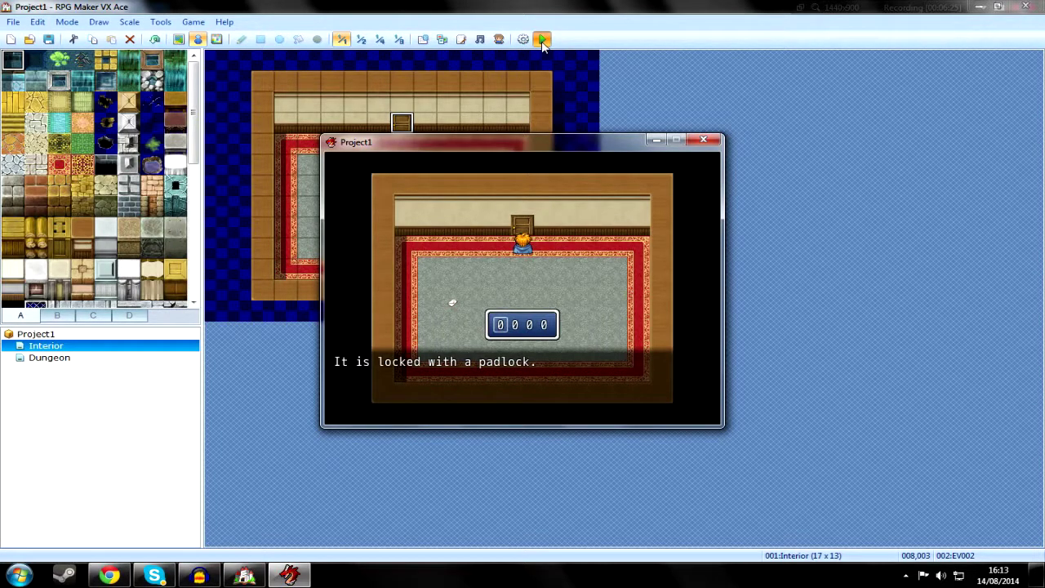
pyautogui.press('Right')
pyautogui.press('Down')
pyautogui.press('Right')
pyautogui.press('Right')
pyautogui.press('Return')
pyautogui.press('Return')
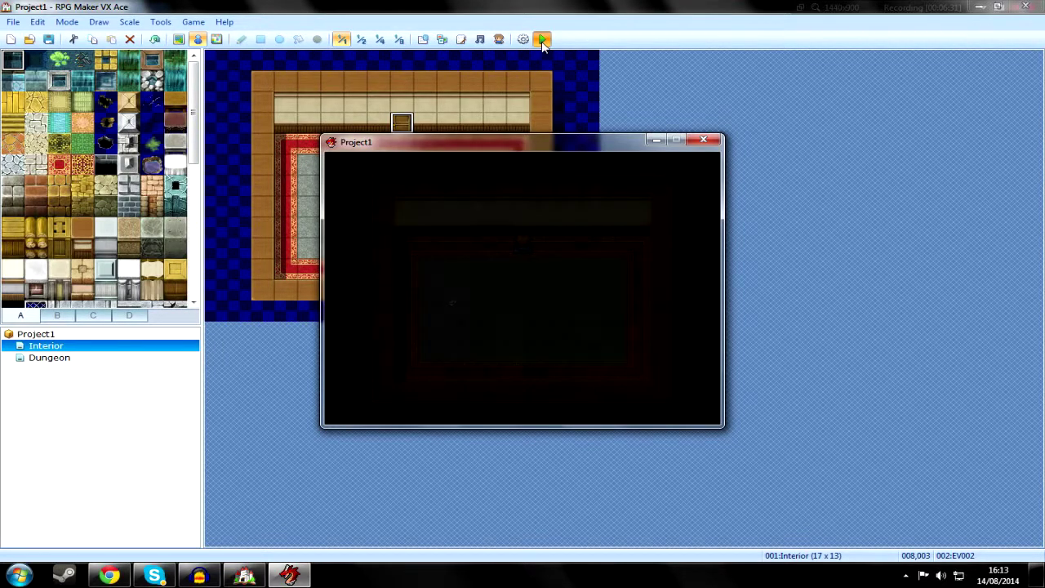
# Walk the character from the Dungeon's entrance passage into the main room, and end the playtest.
pyautogui.press('Down')
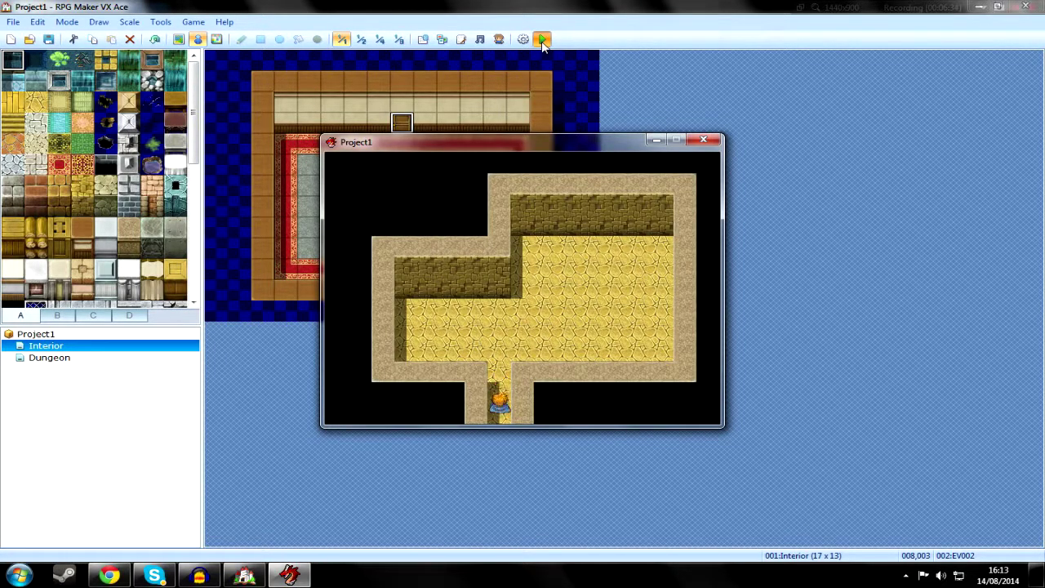
pyautogui.press('Up')
pyautogui.press('Up')
pyautogui.press('Right')
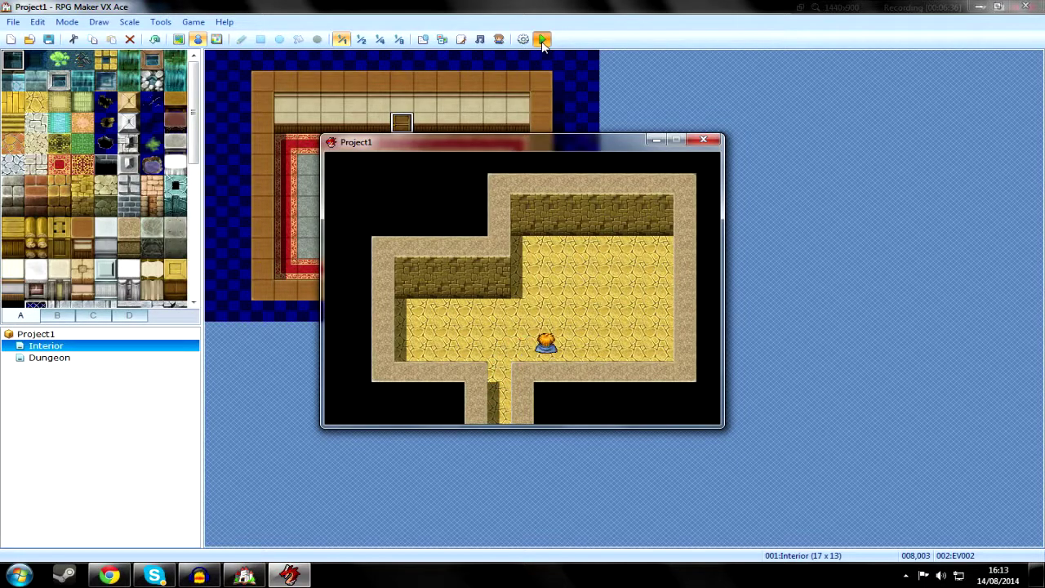
pyautogui.press('Up')
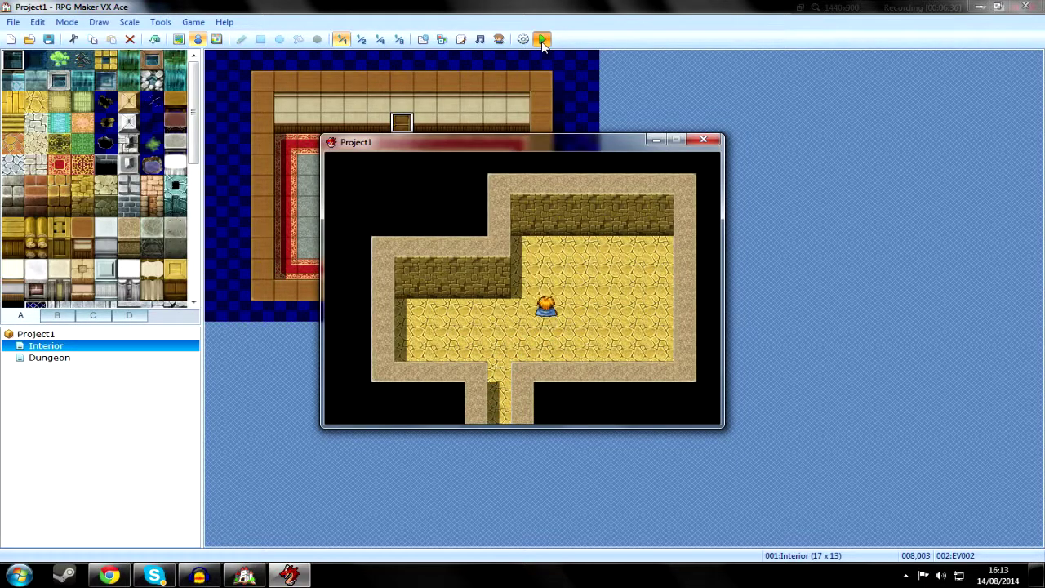
pyautogui.click(705, 142)
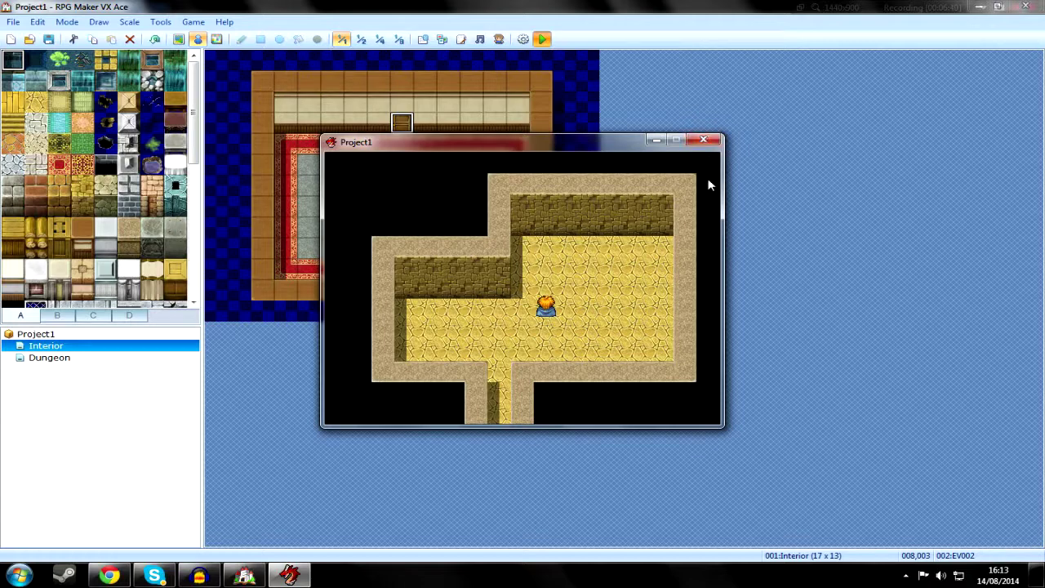